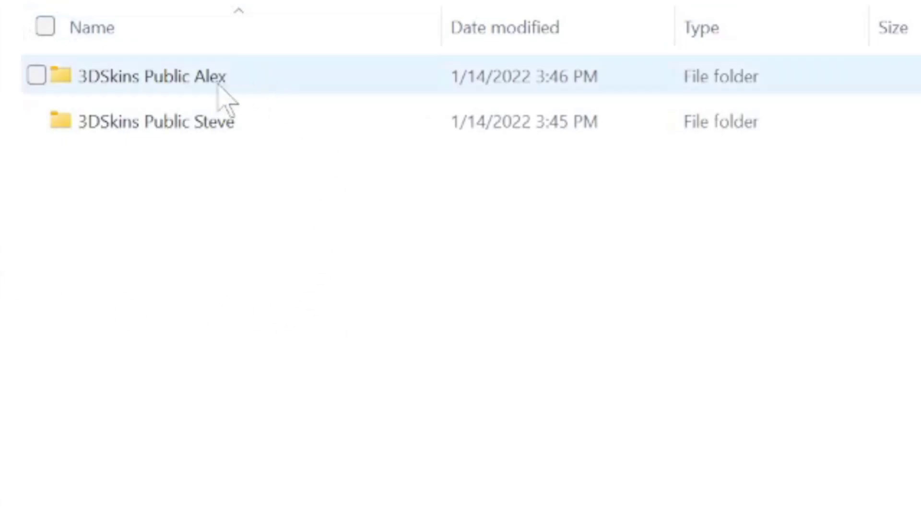
Open player.json from the models/entity folder of 3DSkins Public Alex in Blockbench
mouse_move(258, 136)
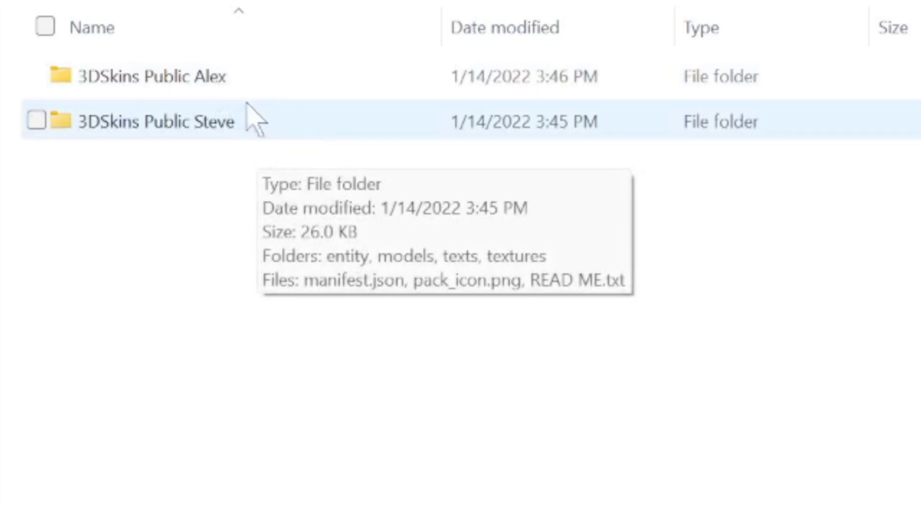
mouse_move(235, 86)
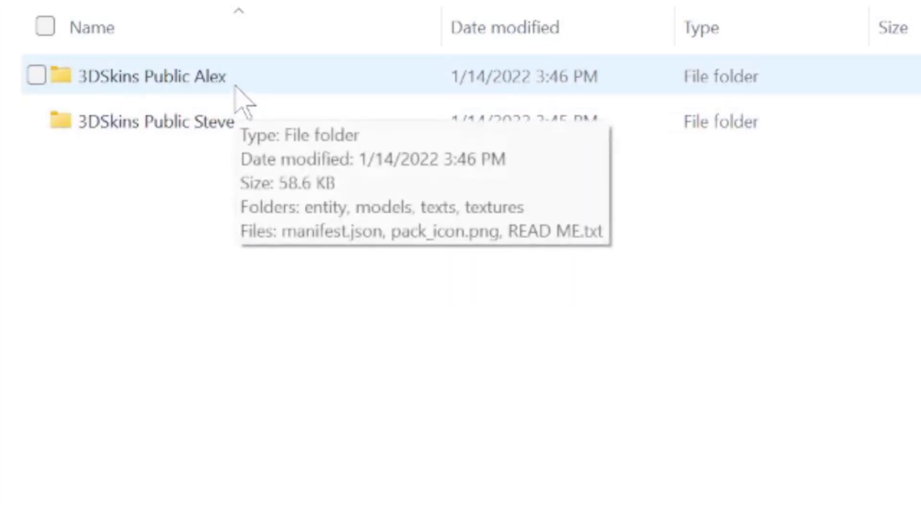
double_click(235, 87)
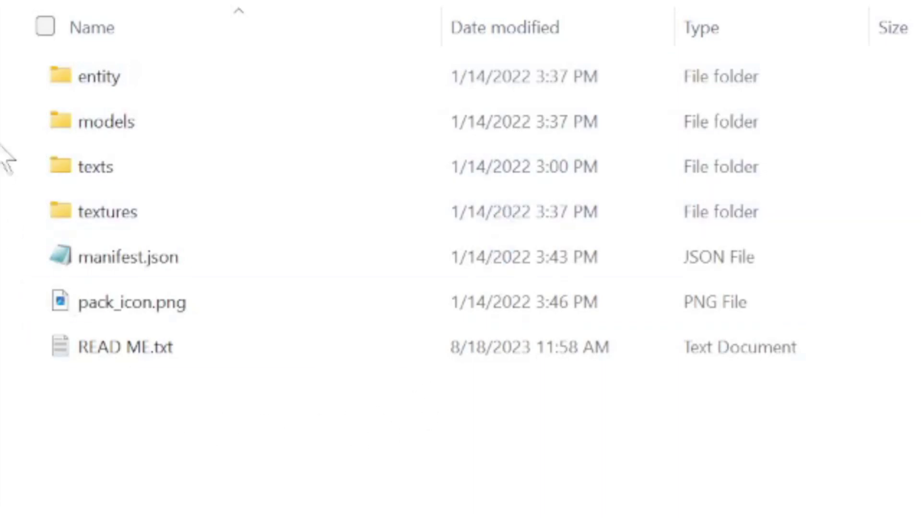
double_click(140, 121)
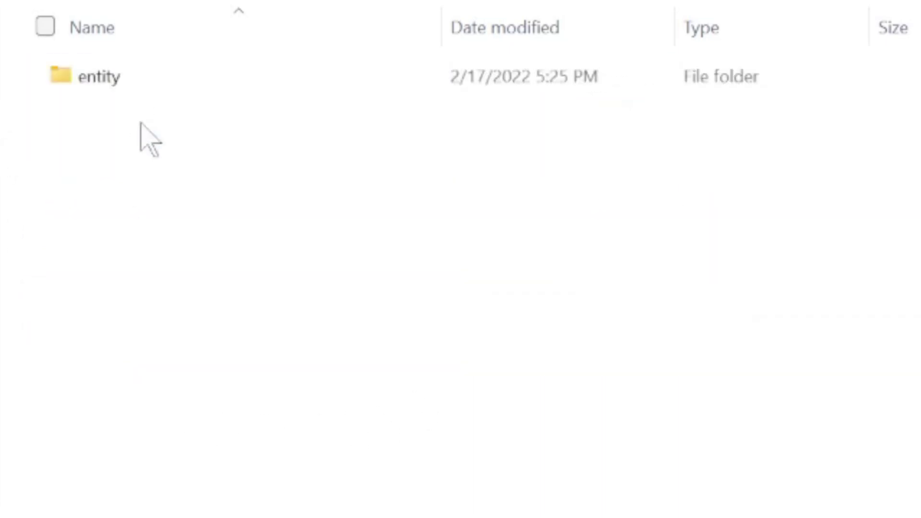
double_click(160, 82)
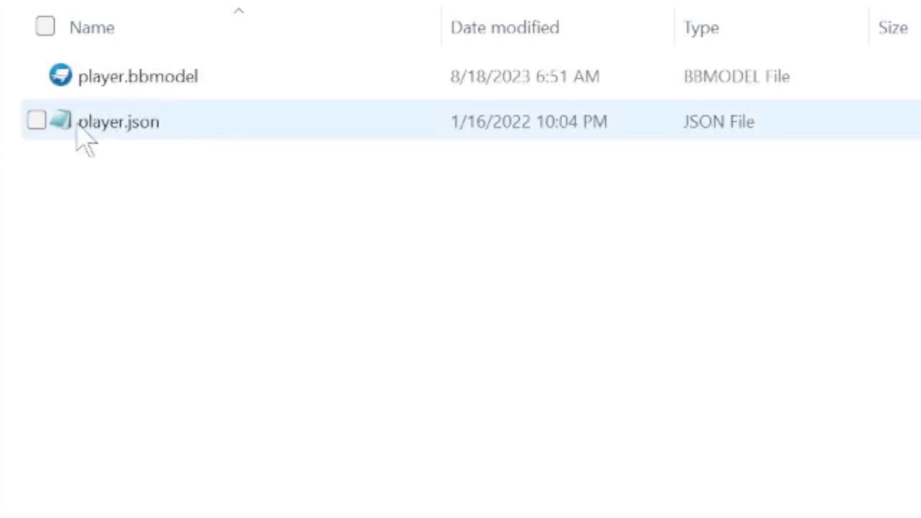
right_click(128, 136)
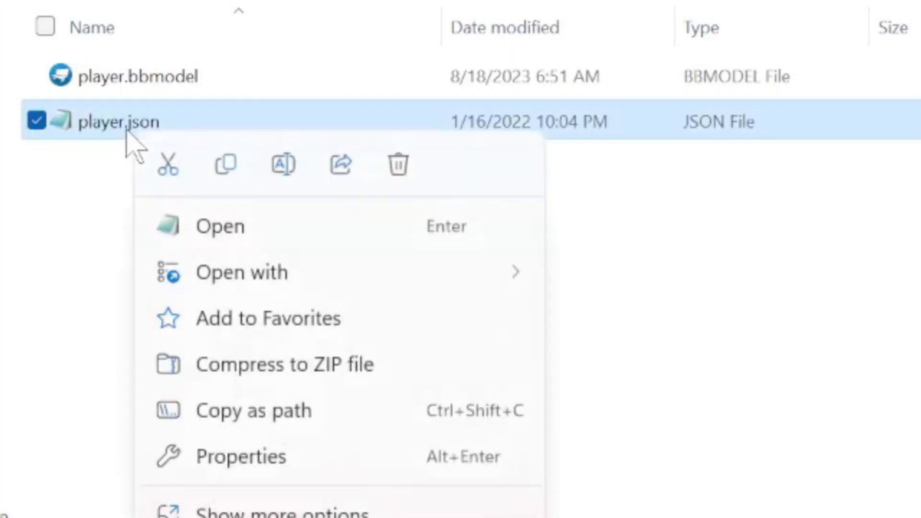
mouse_move(259, 274)
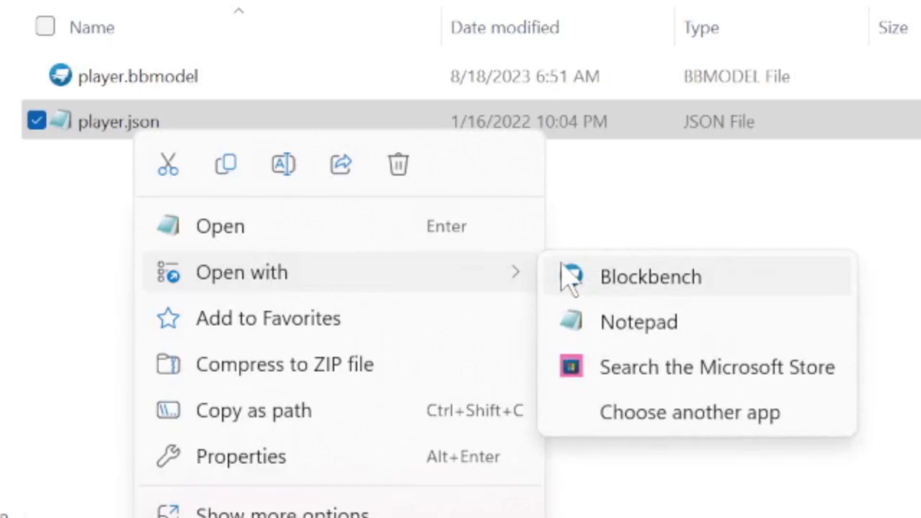
left_click(568, 280)
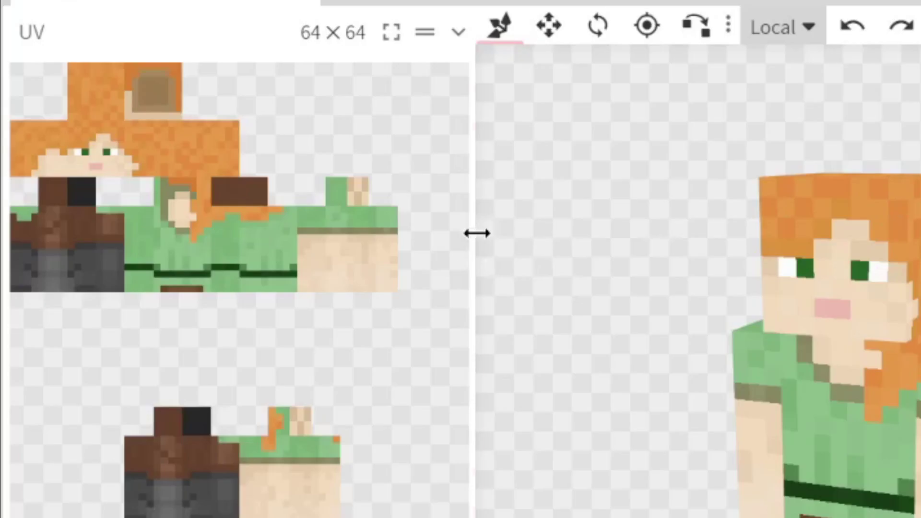
Narrow the UV panel slightly and set its UV display to All Faces on All Elements
left_click_drag(265, 170, 253, 171)
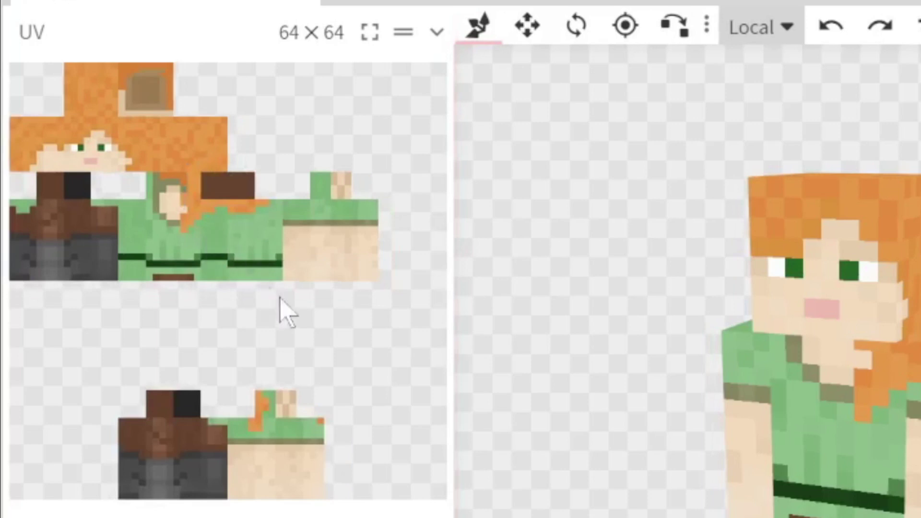
right_click(222, 219)
mouse_move(345, 280)
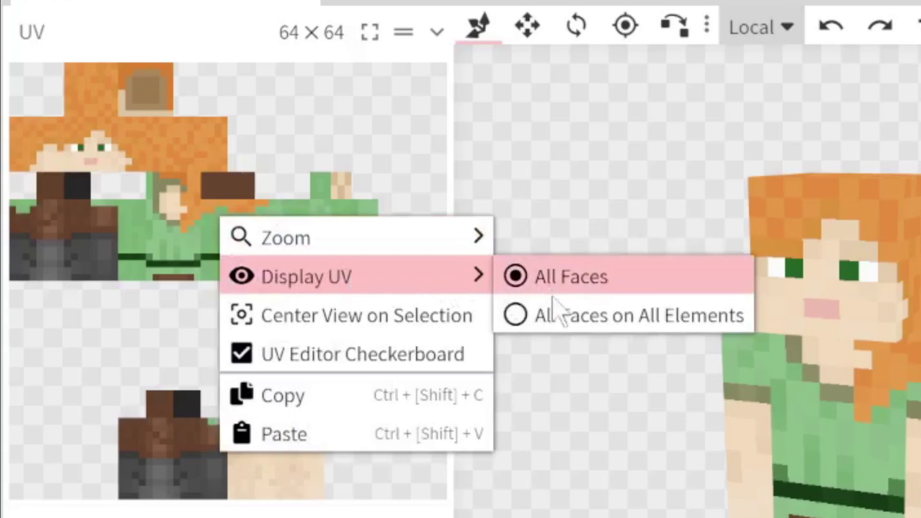
left_click(552, 321)
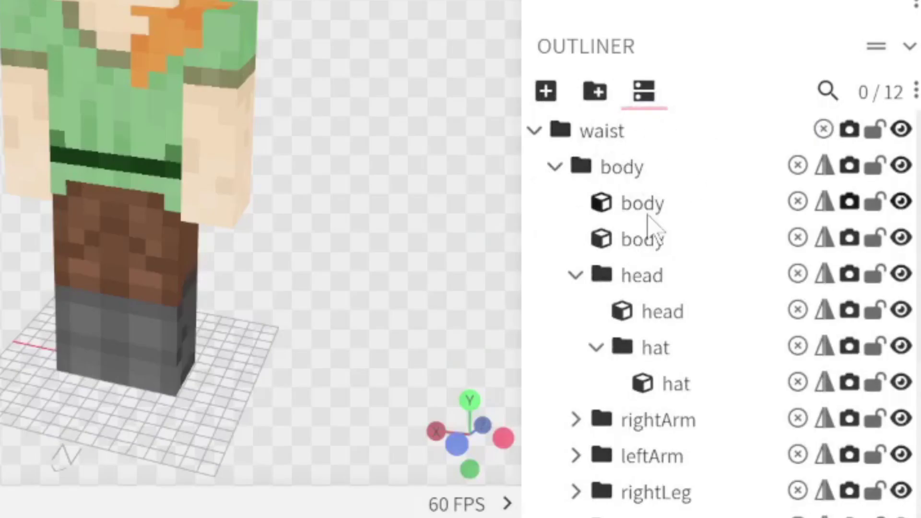
Examine how the body, head, arm and leg groups are nested under the waist group
scroll(623, 197, "down", 5)
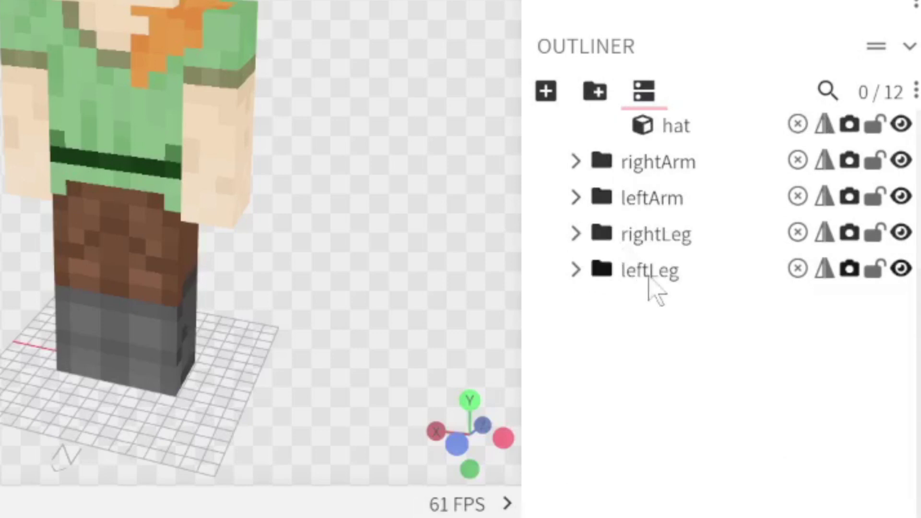
scroll(657, 292, "up", 5)
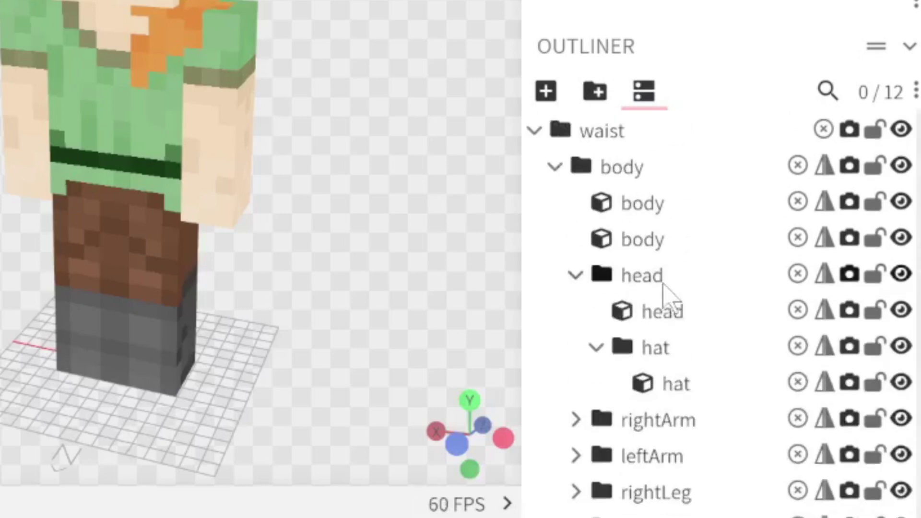
left_click(555, 166)
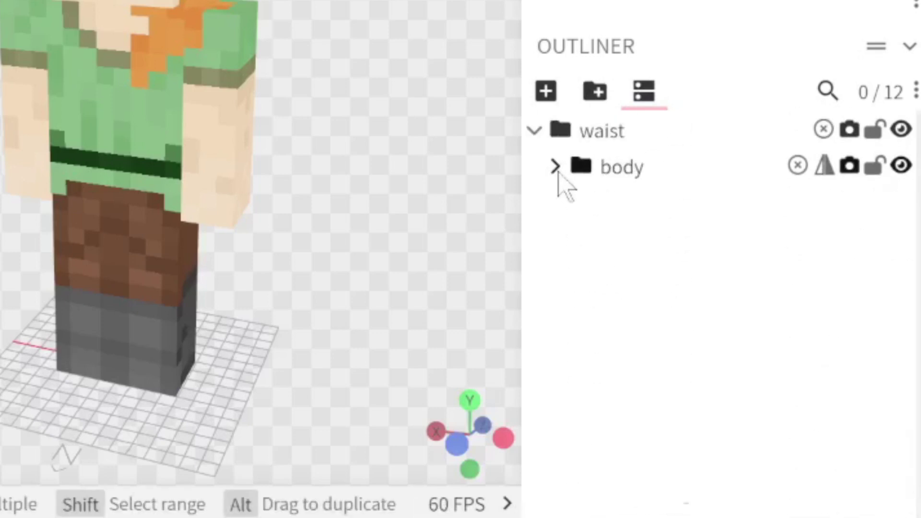
left_click(555, 166)
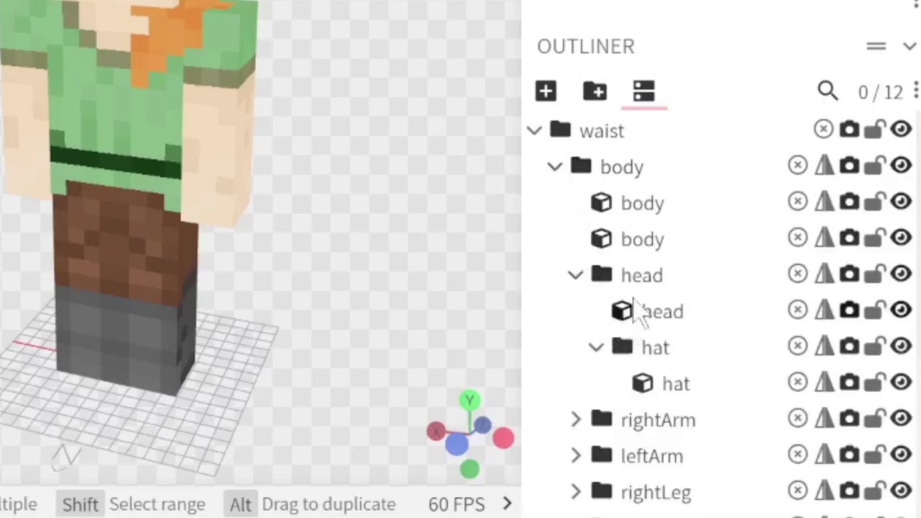
scroll(642, 313, "down", 5)
scroll(639, 299, "up", 5)
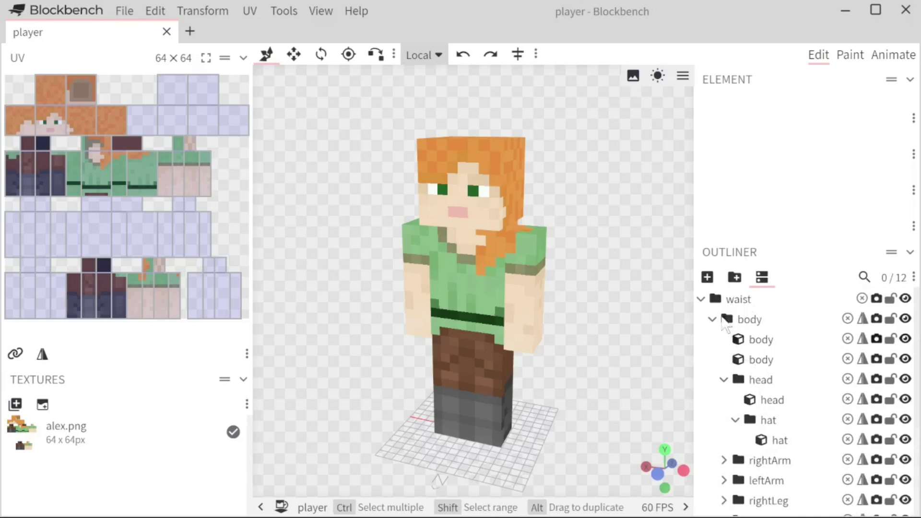
left_click(748, 319)
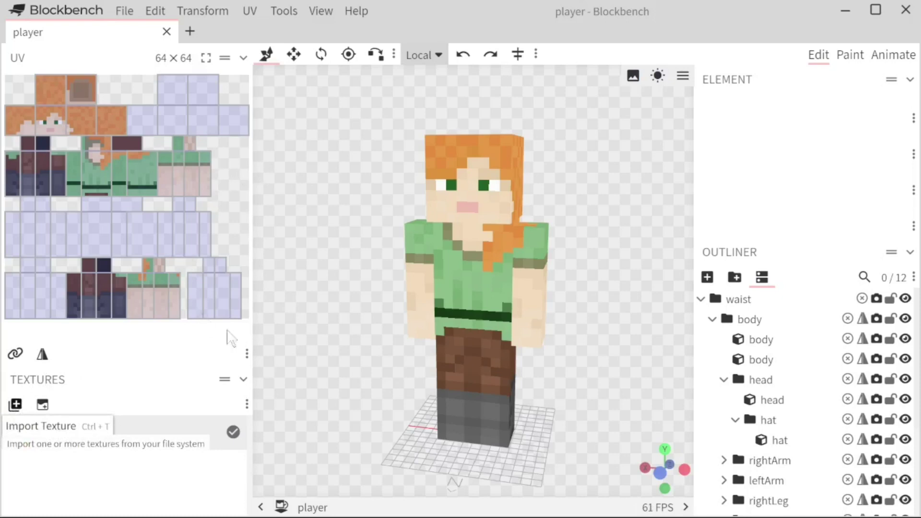
Import the Extra Space Template.png texture and set the project's texture size to 128 × 128
left_click(90, 464)
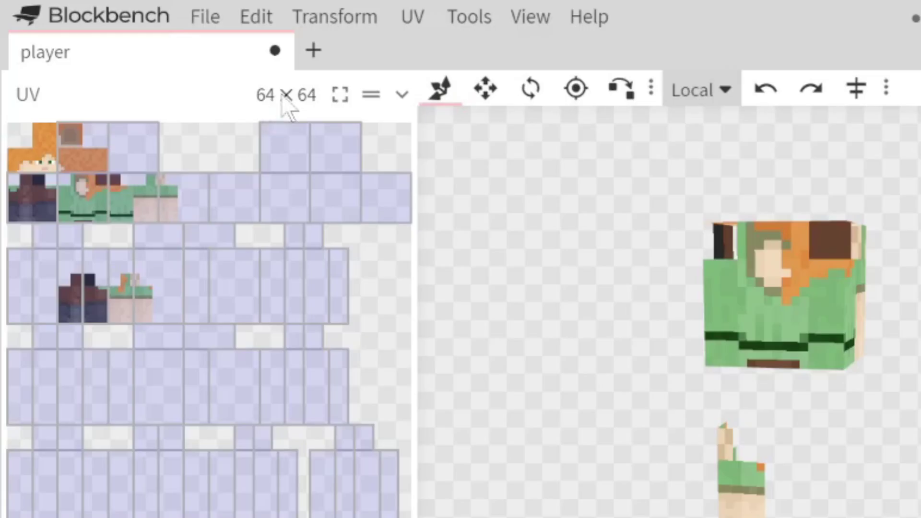
left_click(174, 58)
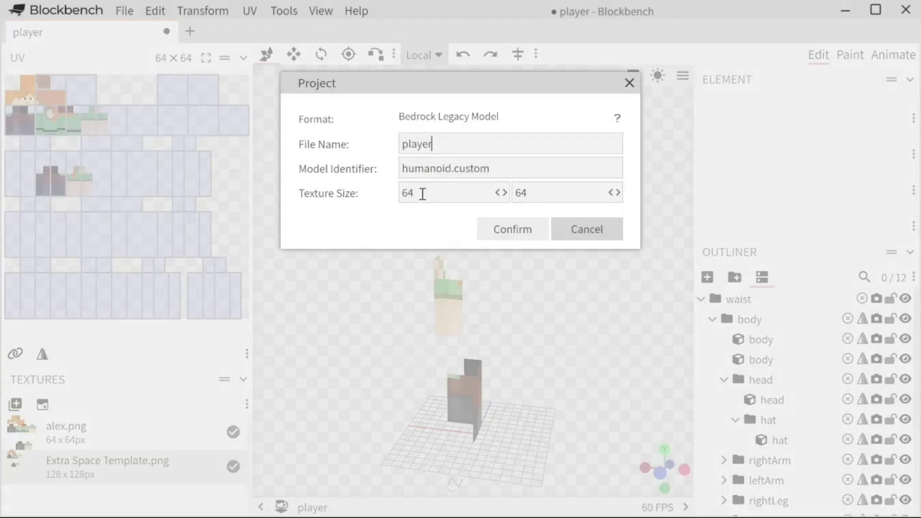
left_click_drag(697, 322, 613, 339)
type("128")
key("Tab")
type("128")
left_click(512, 231)
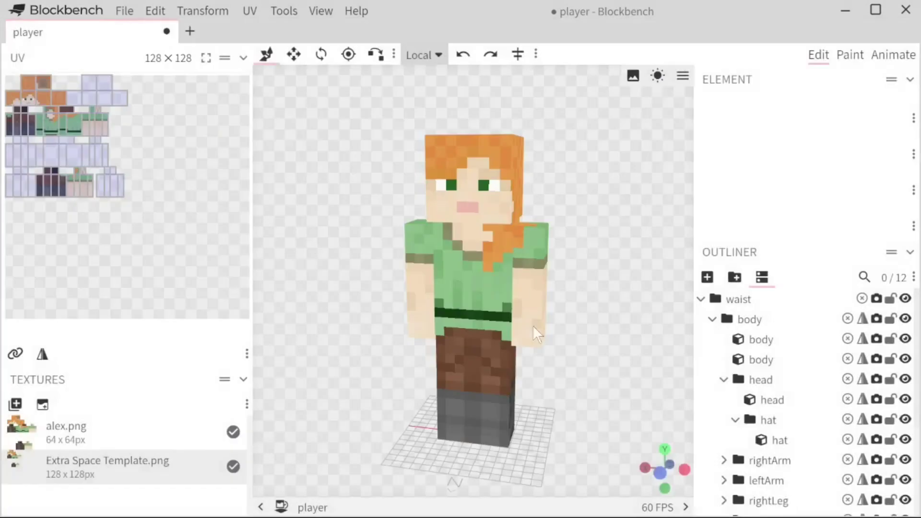
Add a new group and move its pivot point to 11, 8, 0 beside the player model
left_click_drag(541, 350, 606, 374)
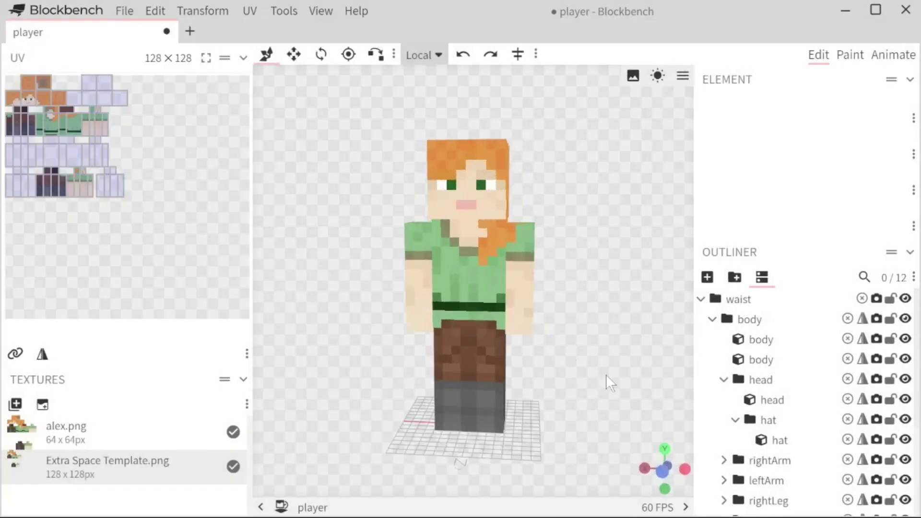
scroll(756, 372, "down", 3)
scroll(757, 369, "up", 3)
scroll(758, 376, "up", 1)
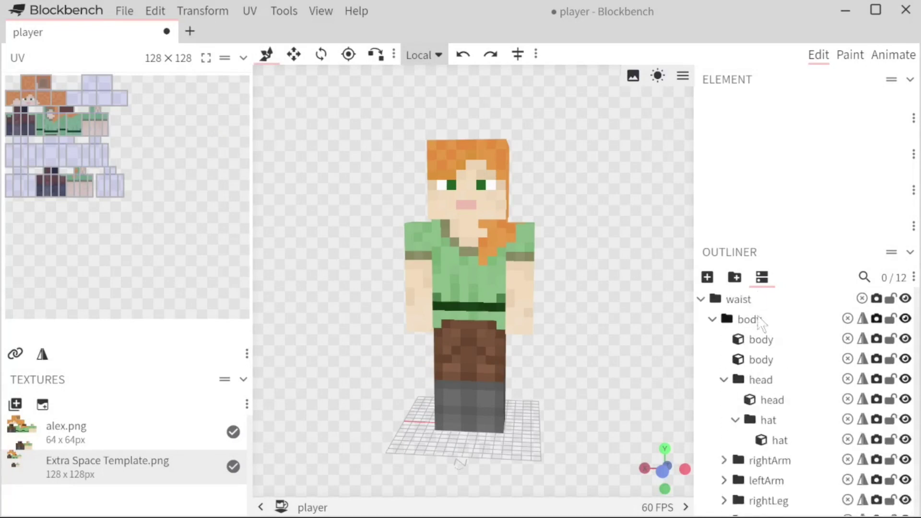
left_click(734, 277)
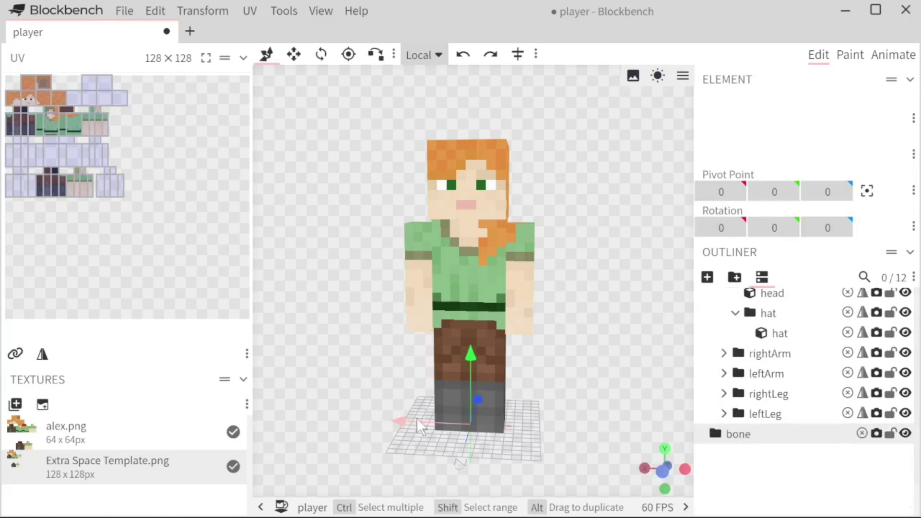
left_click_drag(416, 418, 323, 421)
left_click_drag(371, 378, 369, 311)
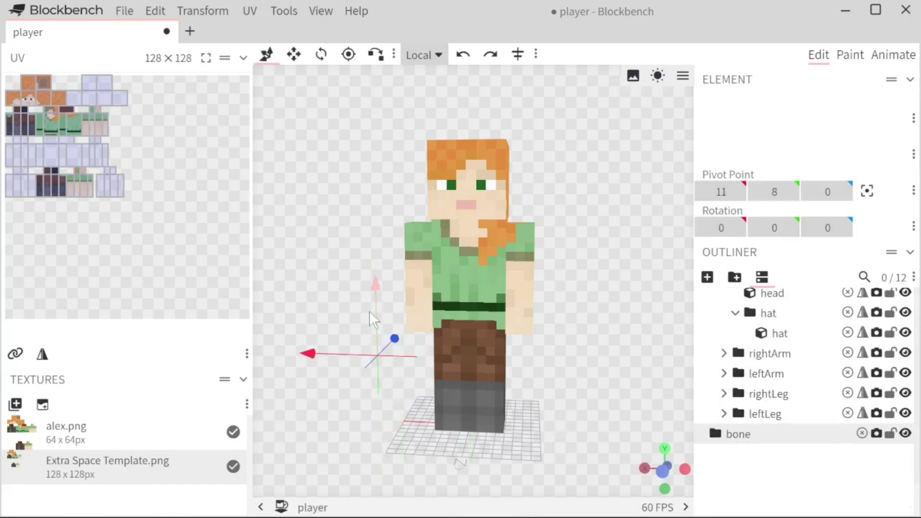
Nest the new bone group inside the body group, just above the head group
scroll(401, 396, "up", 4)
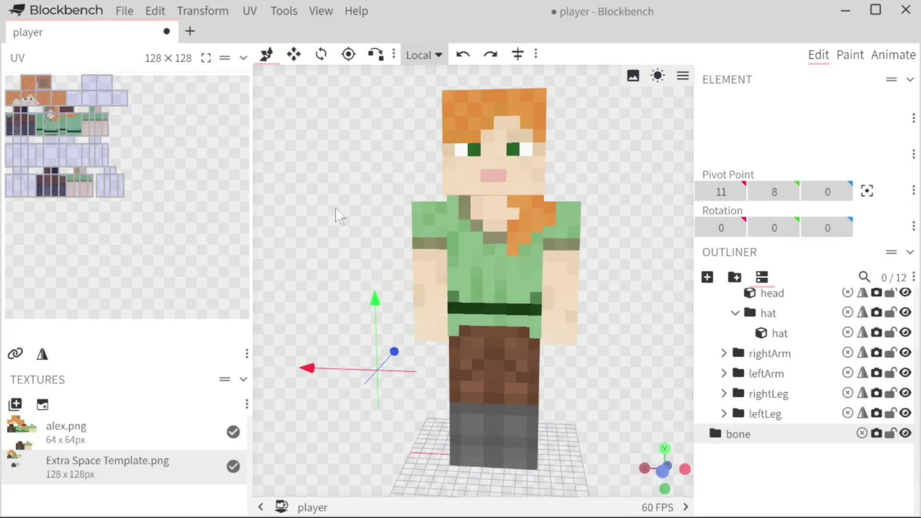
left_click_drag(405, 414, 399, 405)
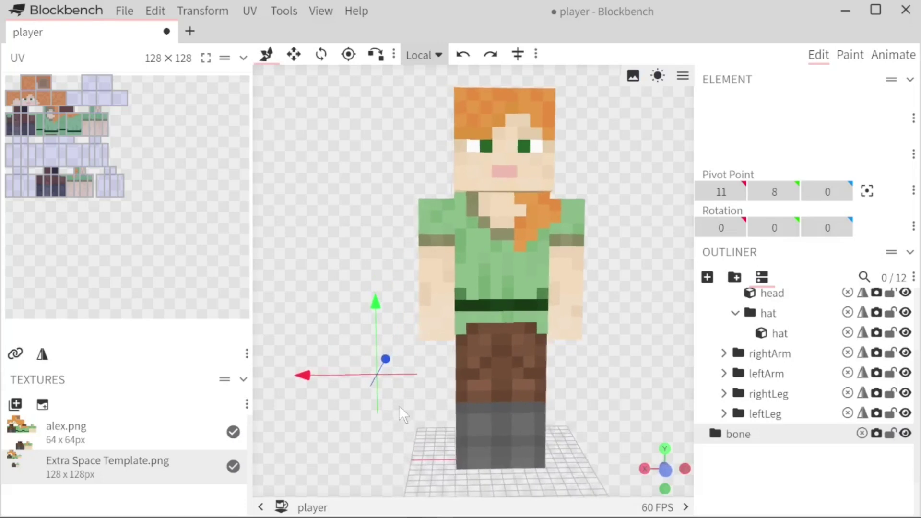
left_click_drag(741, 434, 763, 379)
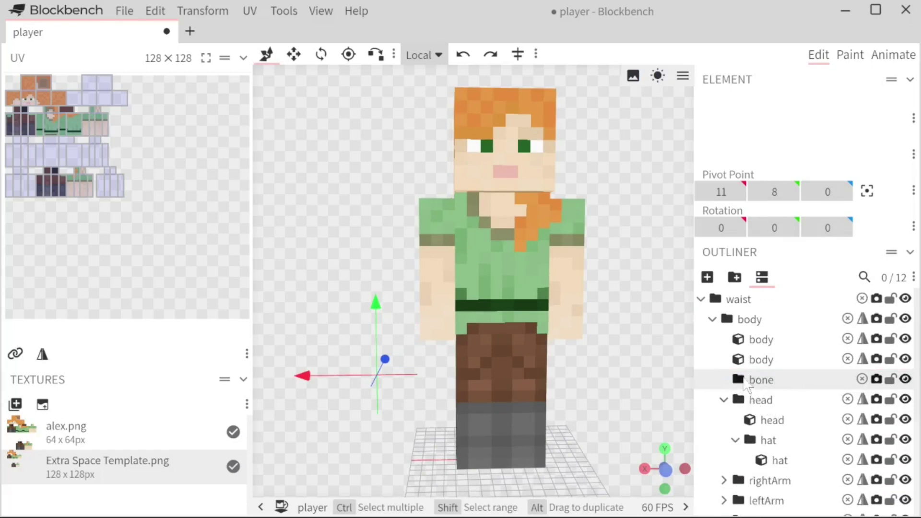
left_click(761, 400)
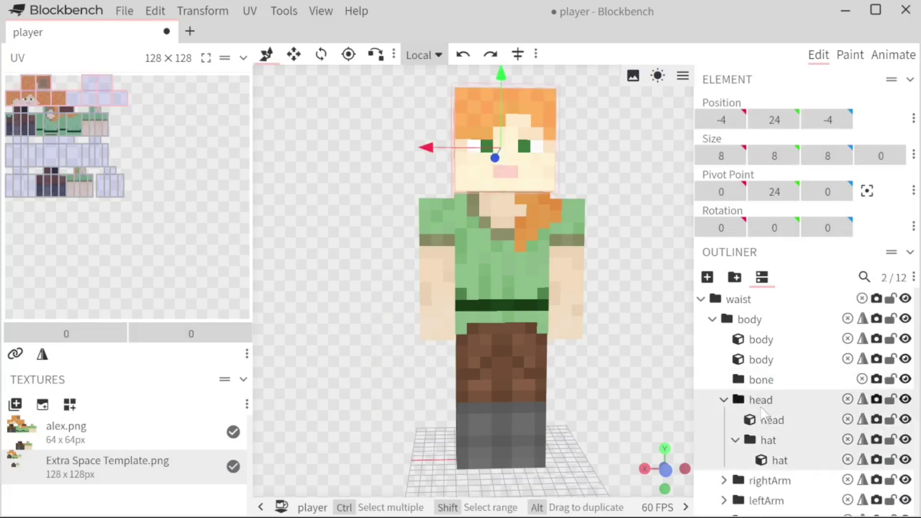
left_click(770, 480)
scroll(771, 461, "down", 3)
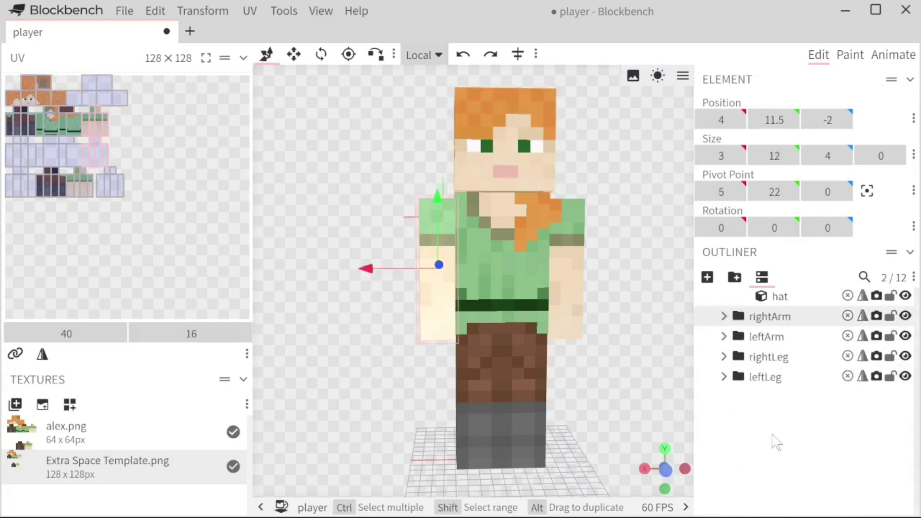
scroll(763, 321, "up", 5)
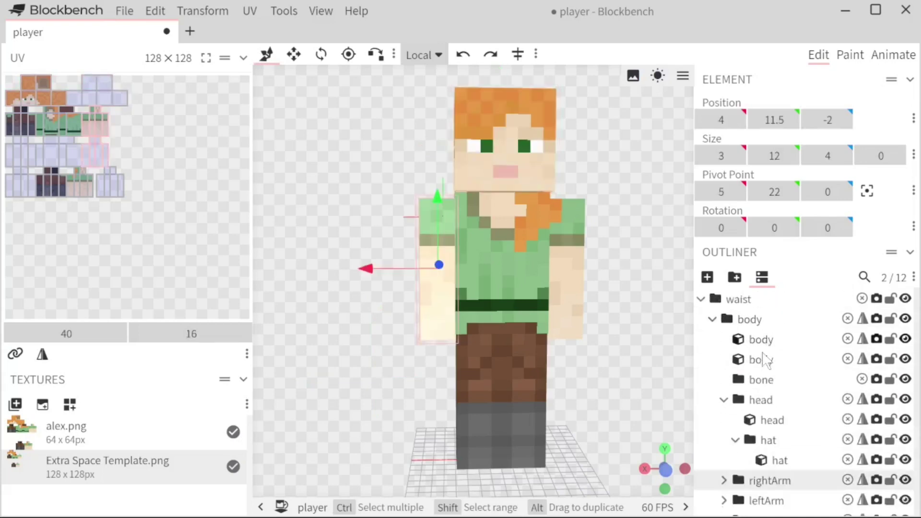
Add a cube to the bone group and move its UV to 86, 6 in the empty texture space
left_click(753, 380)
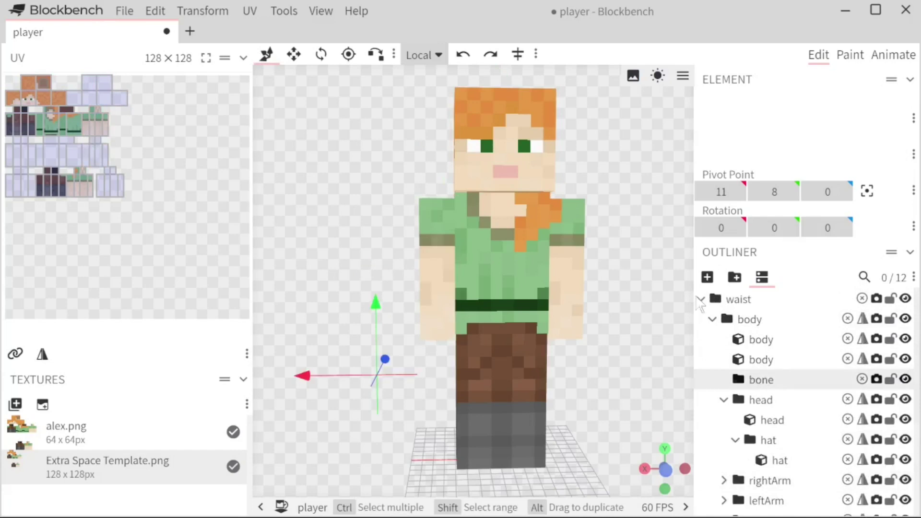
left_click(707, 278)
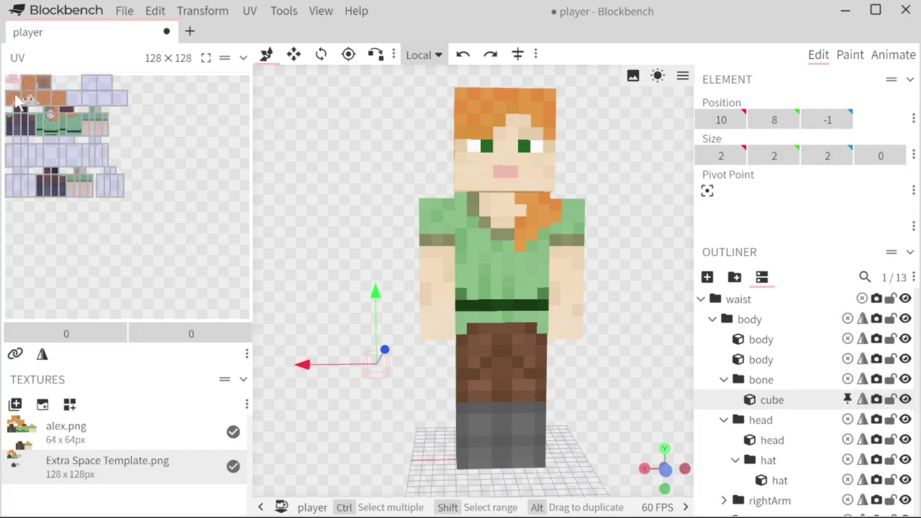
left_click_drag(12, 78, 187, 89)
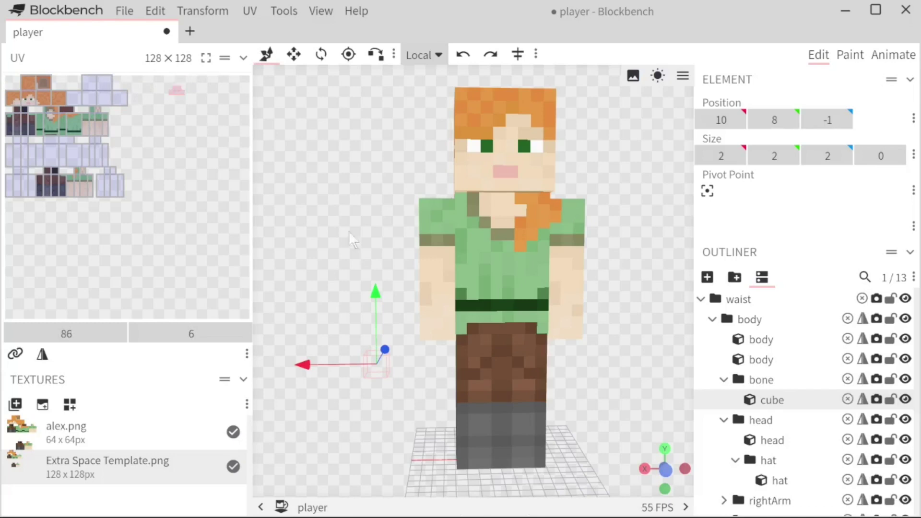
Nest the bone group with its cube inside the head group and move its pivot to 0, 29, 0
left_click_drag(353, 240, 378, 255)
left_click_drag(763, 381, 766, 424)
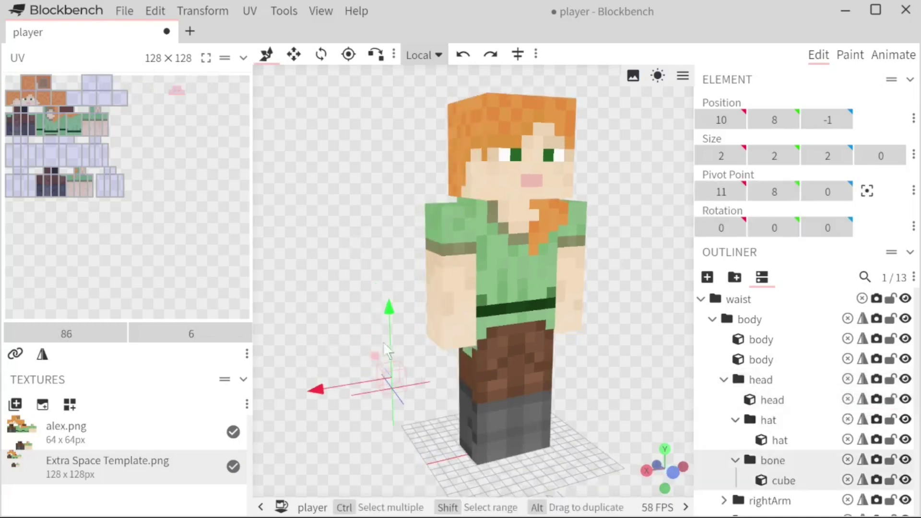
left_click_drag(384, 344, 504, 260)
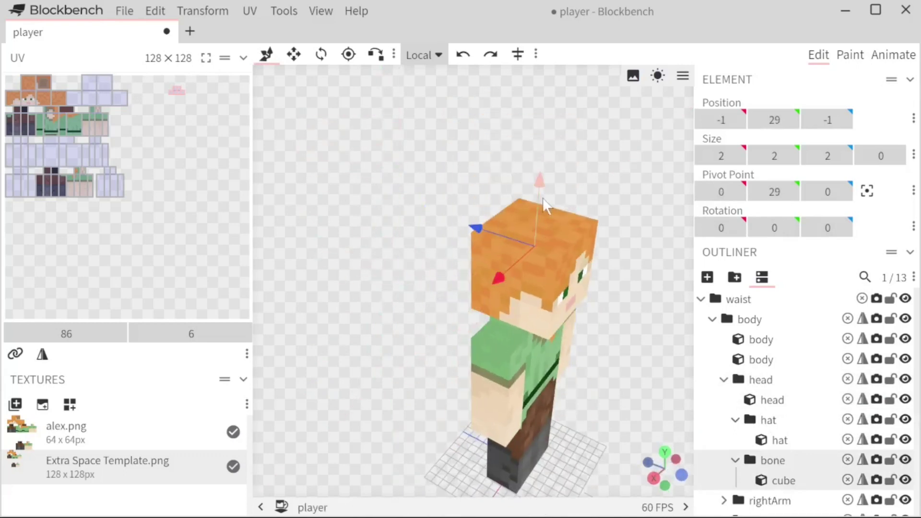
Raise the bone group with its cube and shift it backward until its pivot point is 0, 31, 4
left_click_drag(542, 197, 535, 161)
left_click_drag(500, 205, 463, 190)
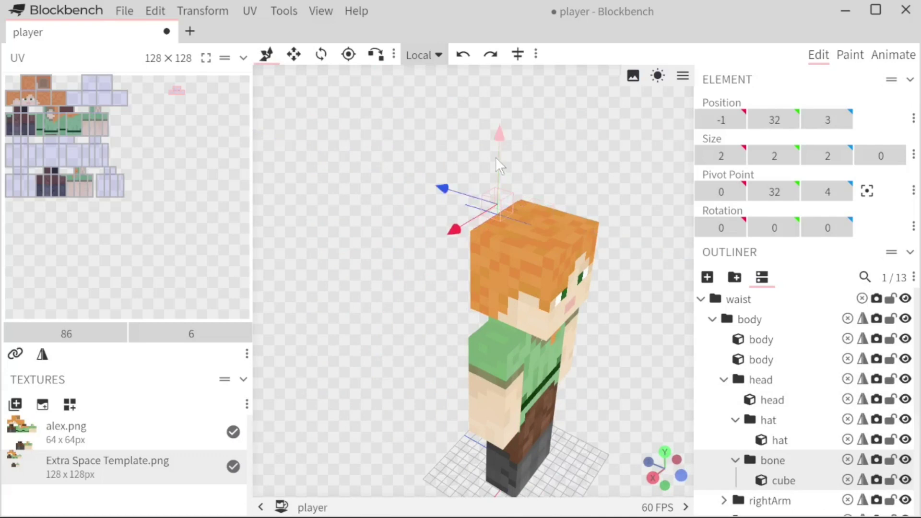
left_click_drag(496, 157, 494, 164)
Resize the bone's cube to 4 × 4 × 4 and lower its group to pivot 0, 30, 4 at the back of the head
left_click(294, 54)
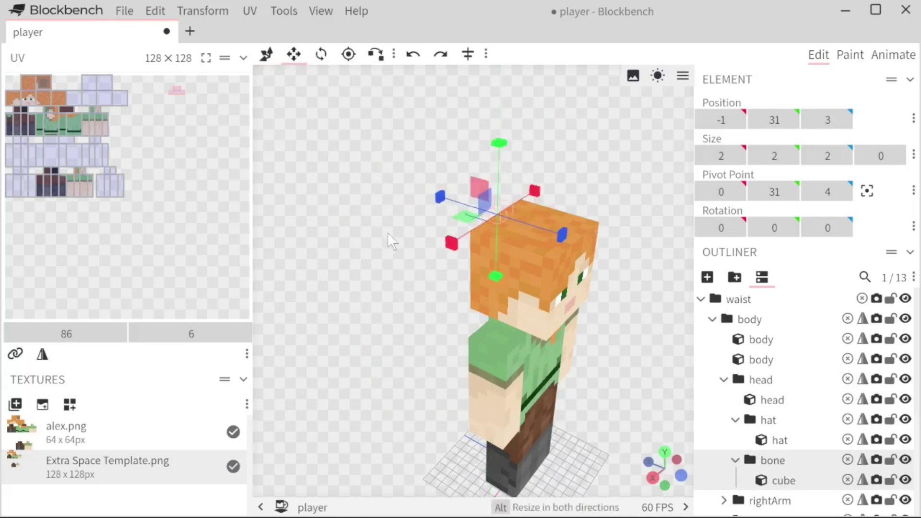
scroll(446, 231, "up", 2)
left_click_drag(446, 231, 442, 227)
left_click_drag(412, 258, 457, 250)
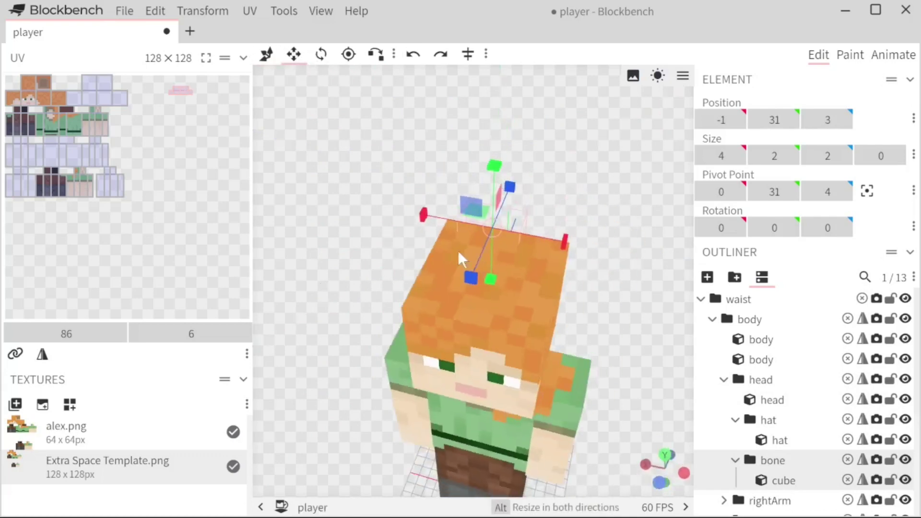
left_click_drag(563, 239, 578, 238)
left_click_drag(578, 238, 452, 196)
left_click_drag(425, 228, 393, 241)
left_click_drag(461, 157, 462, 178)
left_click(266, 54)
left_click_drag(569, 181, 540, 158)
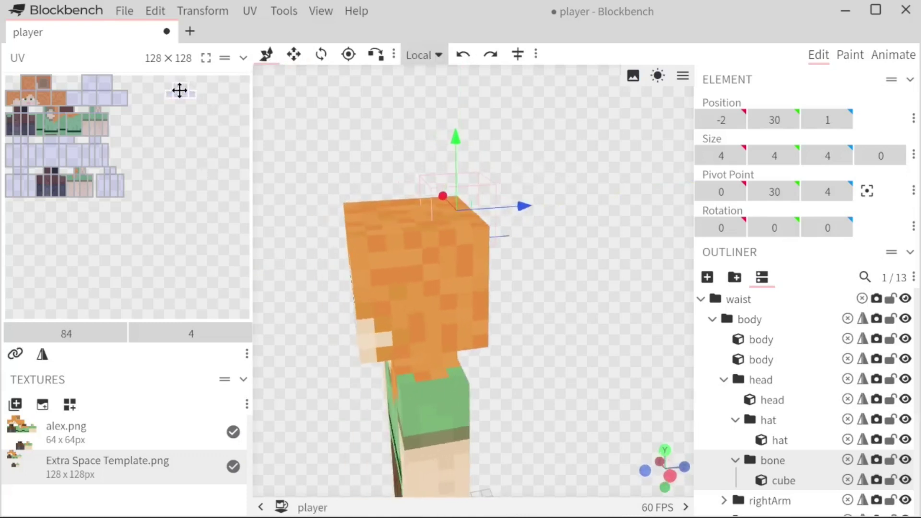
Move the cube's UV to 17, 8 so it overlaps the orange hair texture
left_click_drag(180, 91, 51, 99)
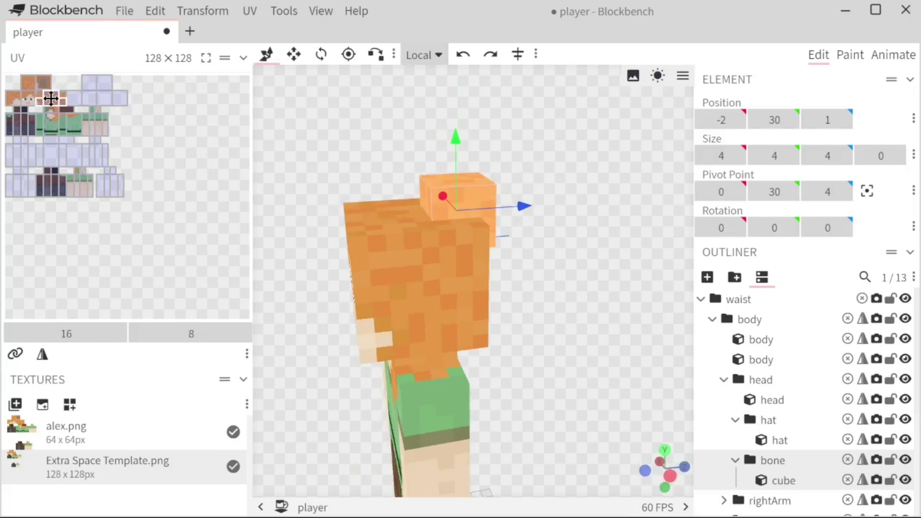
left_click_drag(300, 156, 547, 164)
left_click_drag(52, 98, 54, 99)
left_click_drag(358, 259, 440, 261)
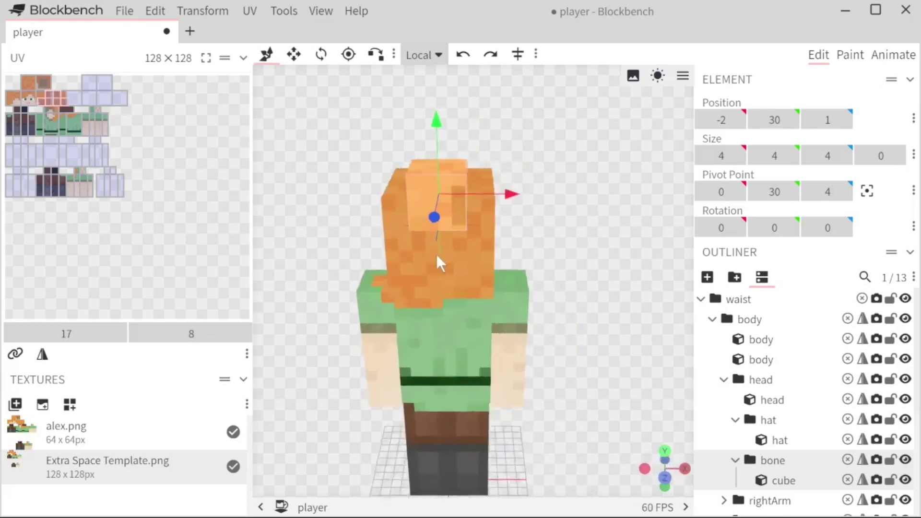
left_click_drag(276, 206, 527, 189)
scroll(817, 442, "down", 3)
scroll(817, 441, "down", 2)
Move the bone group with its two cubes sideways to pivot 11, 30, 4, beside the head
left_click(787, 422)
left_click_drag(686, 307, 589, 328)
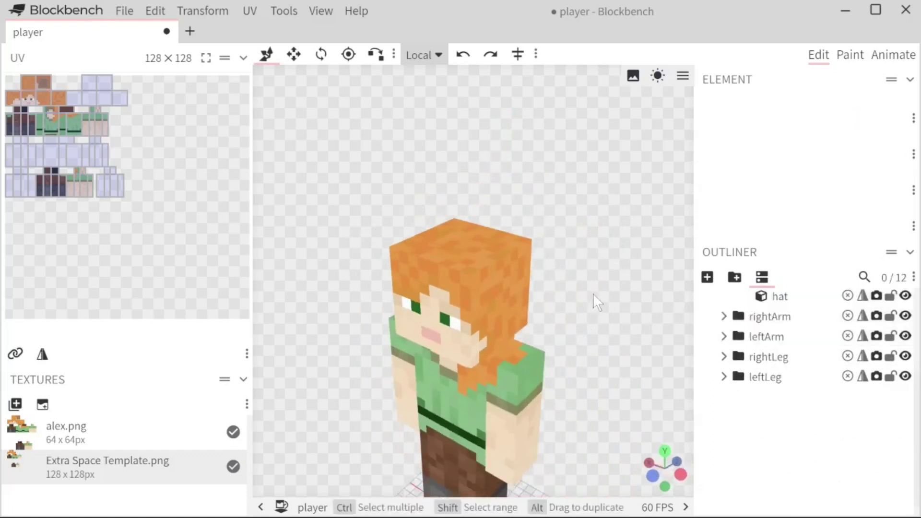
left_click_drag(593, 293, 617, 229)
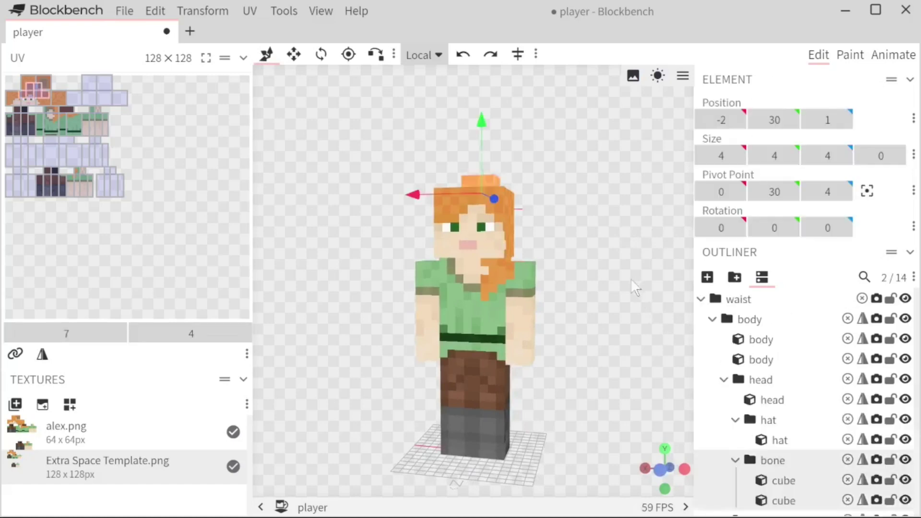
left_click_drag(630, 278, 623, 347)
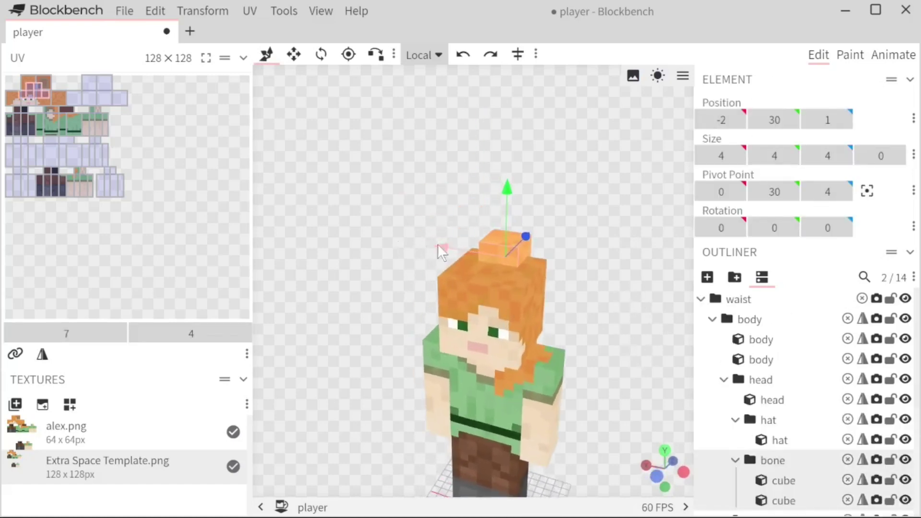
left_click_drag(438, 243, 349, 228)
scroll(350, 336, "up", 5)
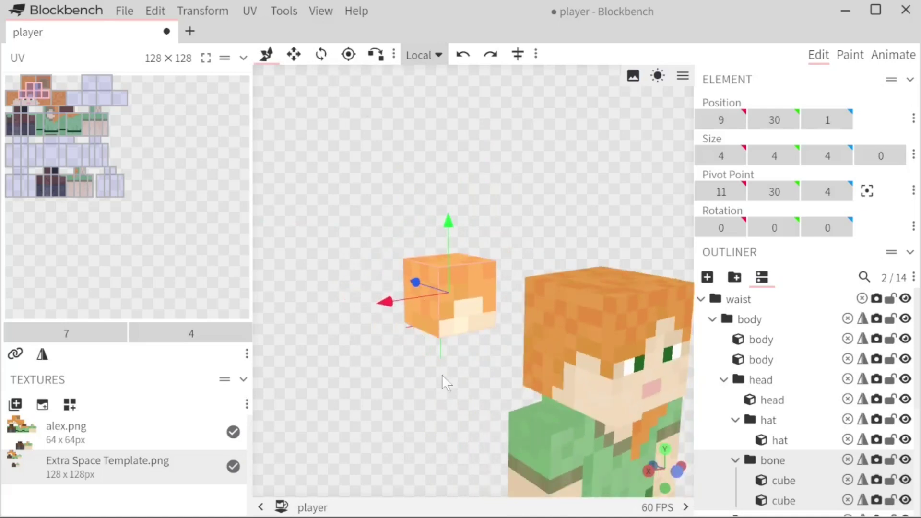
Relocate only the bone group's pivot point to 11, 32, 2, inside the cubes
left_click(348, 53)
left_click_drag(365, 158, 429, 146)
scroll(447, 155, "up", 3)
left_click_drag(449, 238, 436, 230)
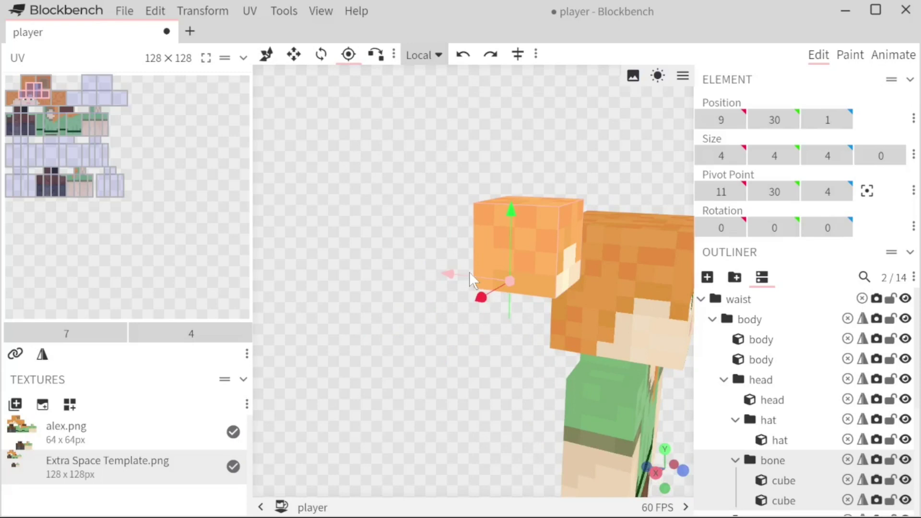
left_click_drag(469, 272, 501, 273)
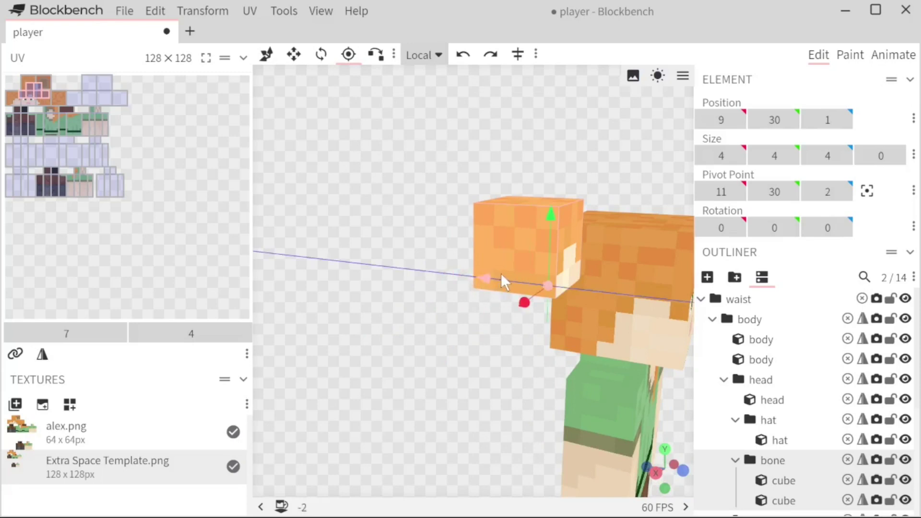
left_click_drag(545, 246, 553, 179)
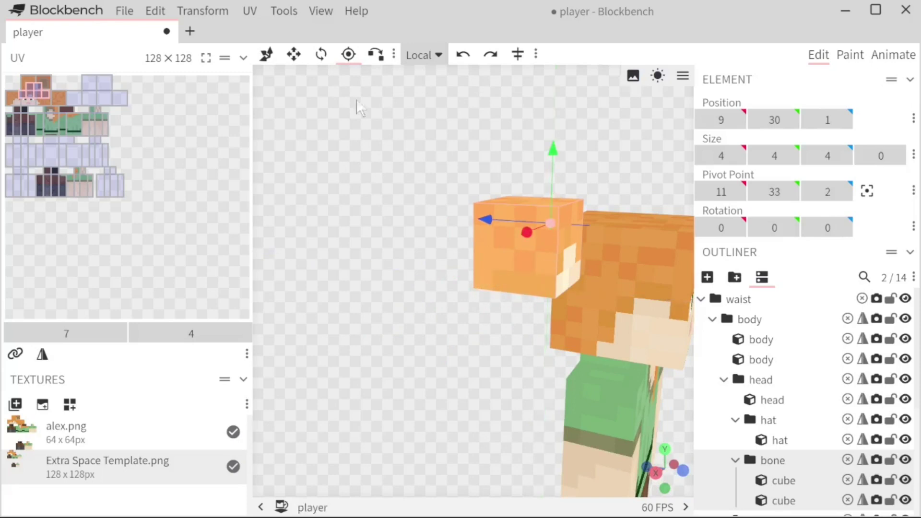
left_click_drag(417, 213, 396, 274)
left_click_drag(504, 184, 507, 218)
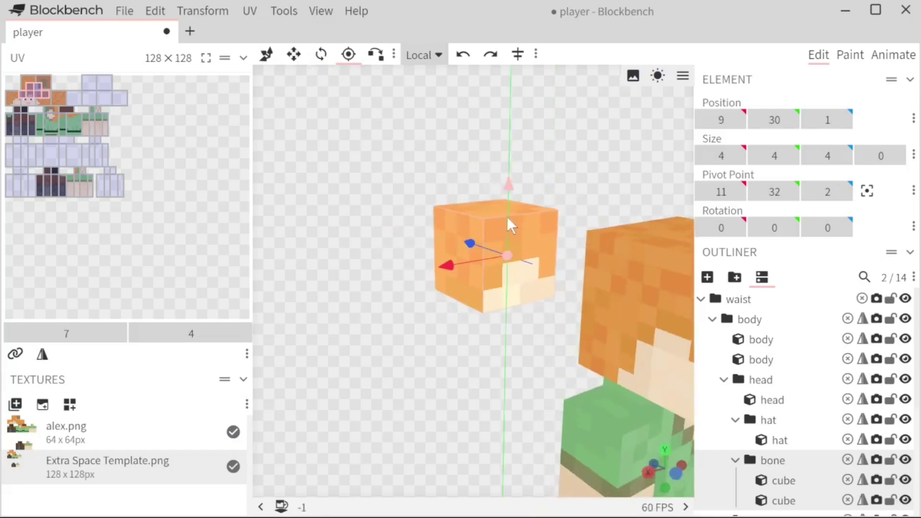
Rotate the bone group freehand about its pivot to about 13.7, -24.4, 9.2 degrees
left_click(321, 54)
left_click_drag(494, 268, 520, 310)
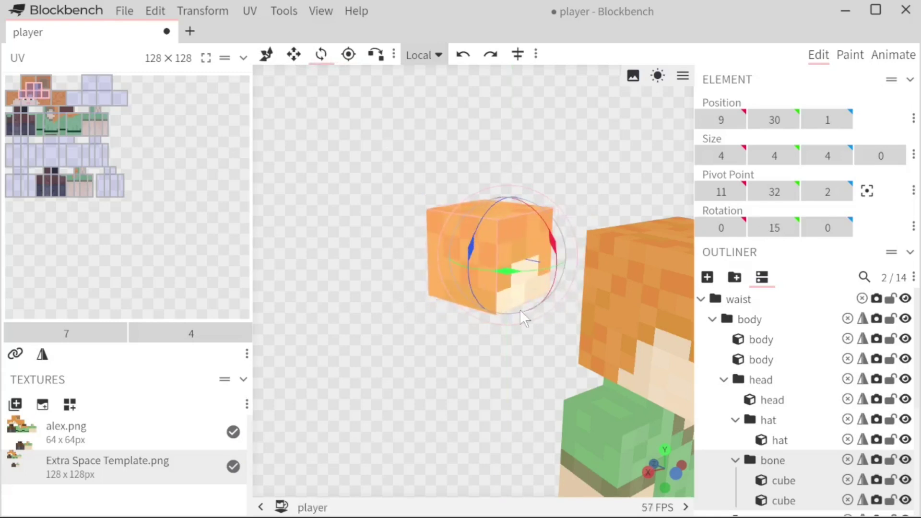
left_click_drag(528, 361, 469, 350)
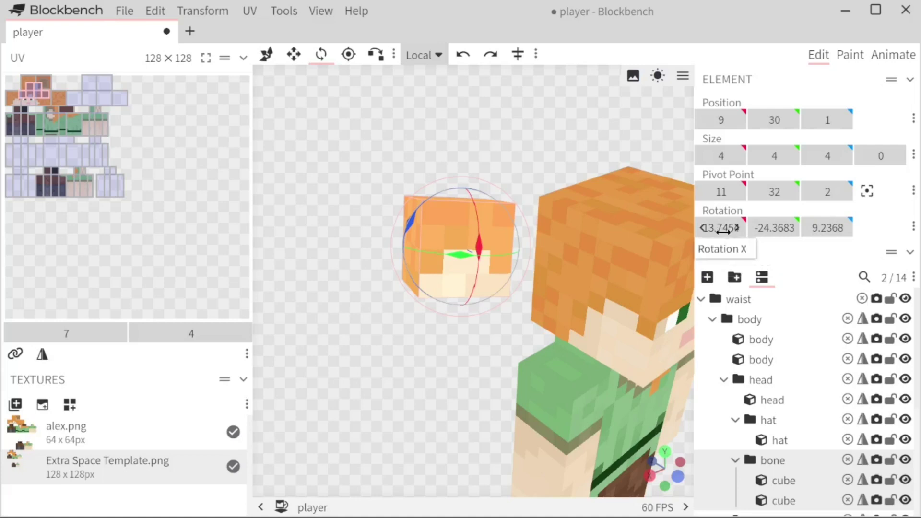
Set the bone group's rotation to exactly 13.75, -24.25, 9.25
left_click(722, 228)
type("13")
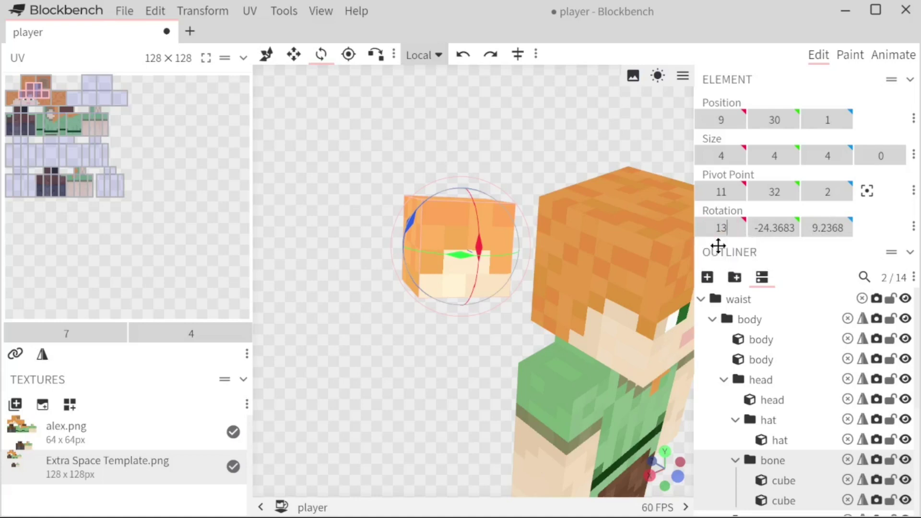
left_click(777, 229)
type("-")
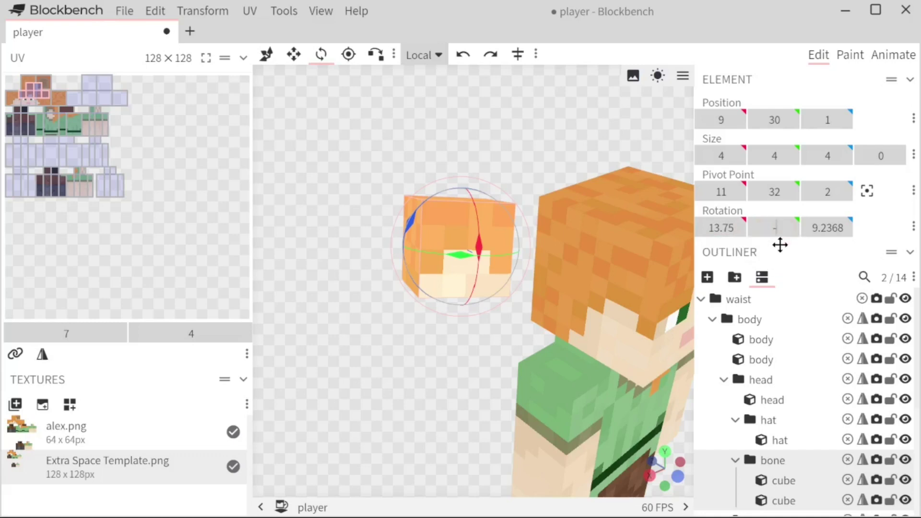
type("24.25")
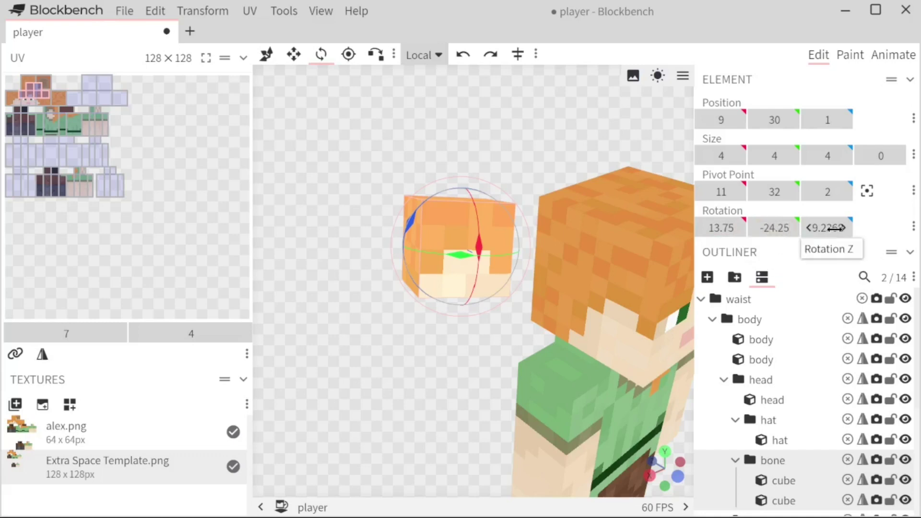
left_click(822, 229)
type("9")
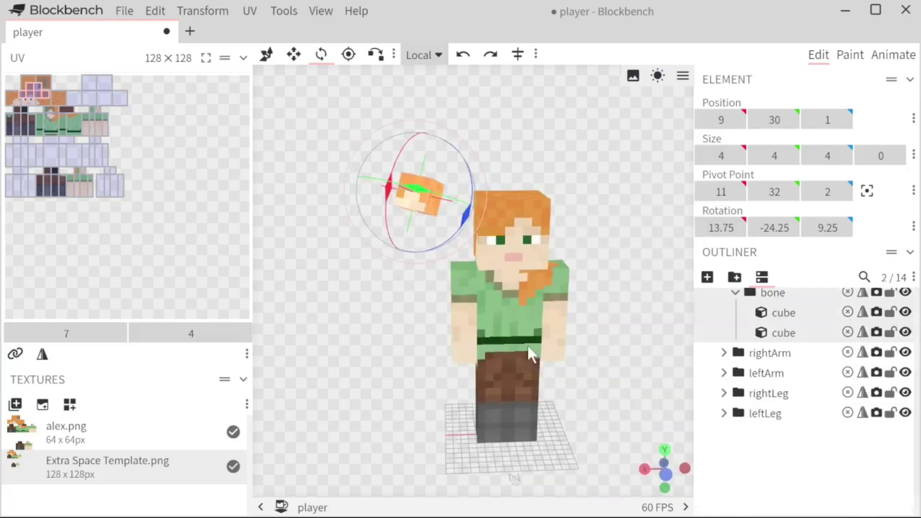
Delete the rotated bone group together with its two cubes
scroll(569, 332, "up", 2)
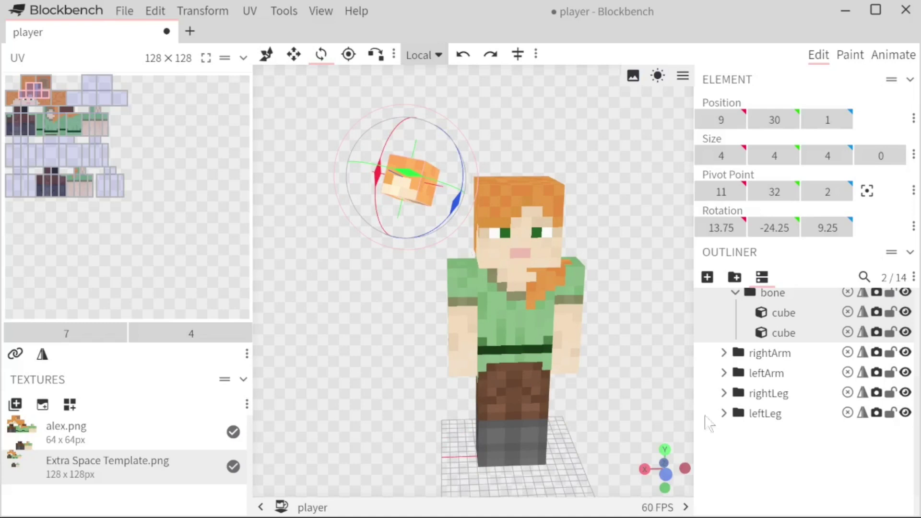
scroll(780, 434, "up", 3)
right_click_drag(559, 376, 539, 356)
scroll(540, 356, "down", 1)
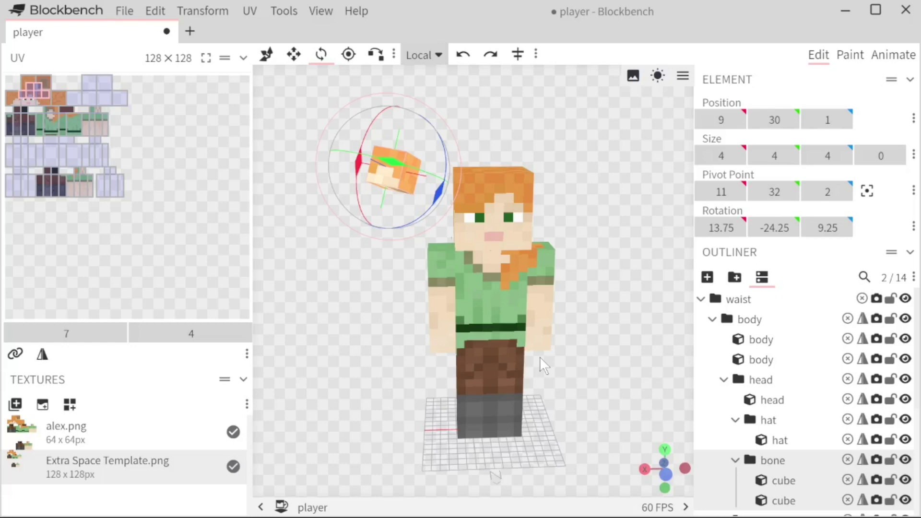
key("Delete")
Add a new bone group inside the body group, above the head group, and lower its pivot to 0, 14, 0
left_click_drag(643, 341, 600, 322)
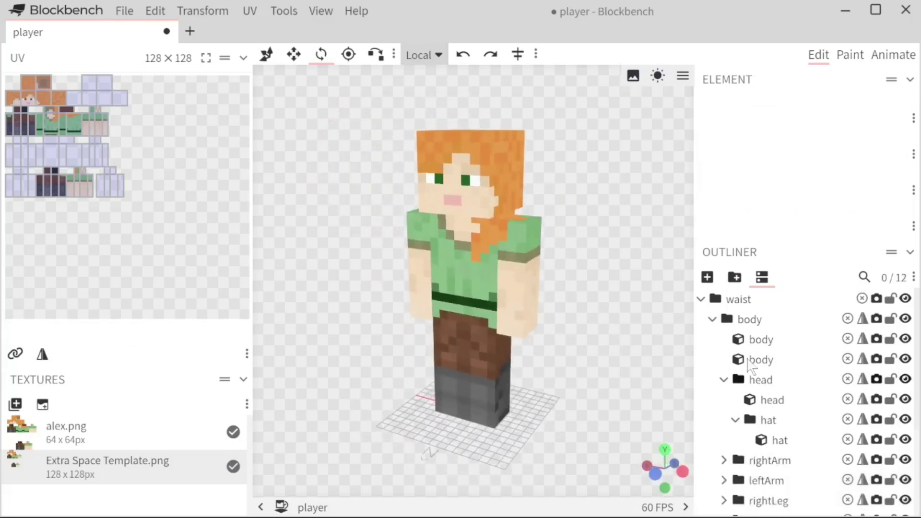
left_click(750, 321)
left_click(734, 279)
left_click_drag(761, 501, 770, 370)
left_click(267, 54)
left_click_drag(475, 153, 476, 235)
Add a cube sized 10 × 2 × 6 to the new bone group and position it at -5, 12, -3 around the waist
scroll(476, 235, "up", 3)
left_click(707, 277)
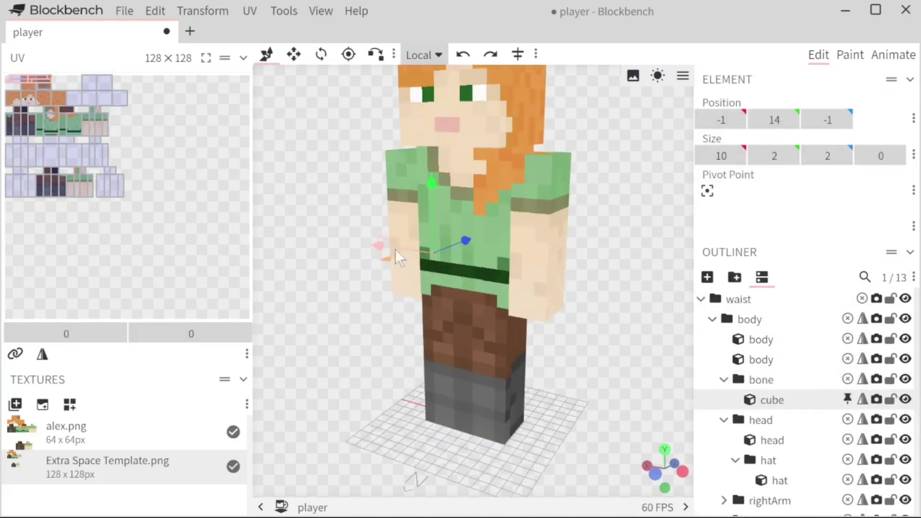
left_click_drag(395, 249, 446, 264)
left_click_drag(826, 156, 843, 156)
left_click_drag(372, 254, 398, 258)
left_click_drag(551, 281, 482, 281)
left_click_drag(467, 191, 468, 214)
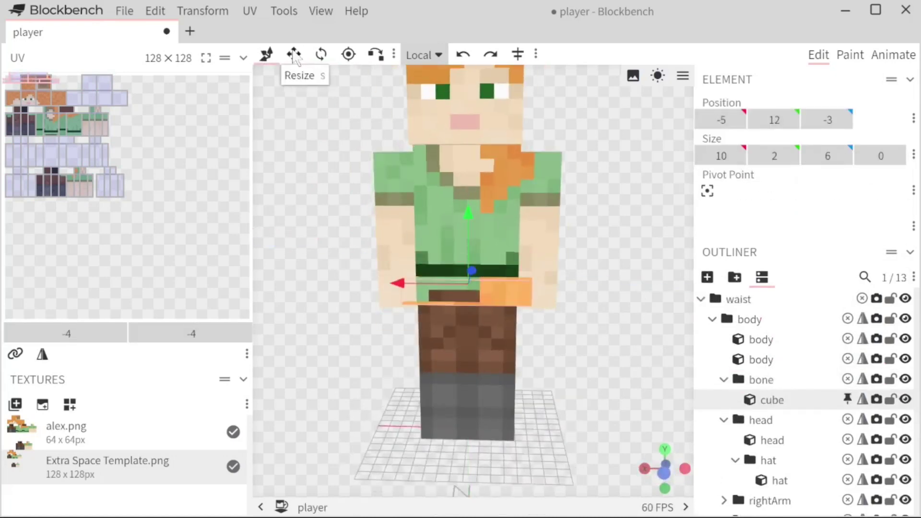
Extend the waist cube to height 14 with its base at the feet, and move its UV to 96, 0
left_click(293, 54)
left_click_drag(345, 269, 327, 230)
left_click_drag(471, 314, 474, 516)
left_click_drag(573, 307, 586, 343)
left_click_drag(477, 390, 477, 421)
left_click_drag(365, 298, 307, 283)
left_click_drag(30, 91, 222, 94)
left_click_drag(336, 271, 365, 288)
Rename both the new bone group and its cube as Skirt
left_click(768, 384)
double_click(763, 379)
type("Skirt")
double_click(768, 402)
type("Skirt")
key("Return")
Duplicate the Skirt cube as a slightly inflated outer layer and move the copy's UV directly below the original's
left_click(770, 384)
left_click(779, 403)
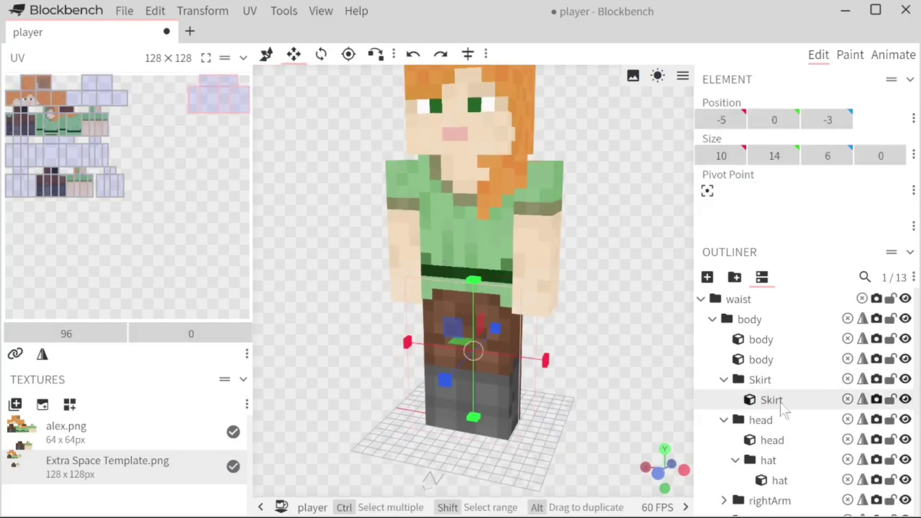
key("ctrl+d")
left_click_drag(880, 156, 888, 156, "shift")
left_click_drag(241, 93, 240, 131)
Add a cube named Bun to the head group and raise it to Y position 32 on top of the head
left_click(761, 379)
scroll(606, 367, "down", 3)
right_click_drag(606, 367, 607, 439)
left_click(760, 440)
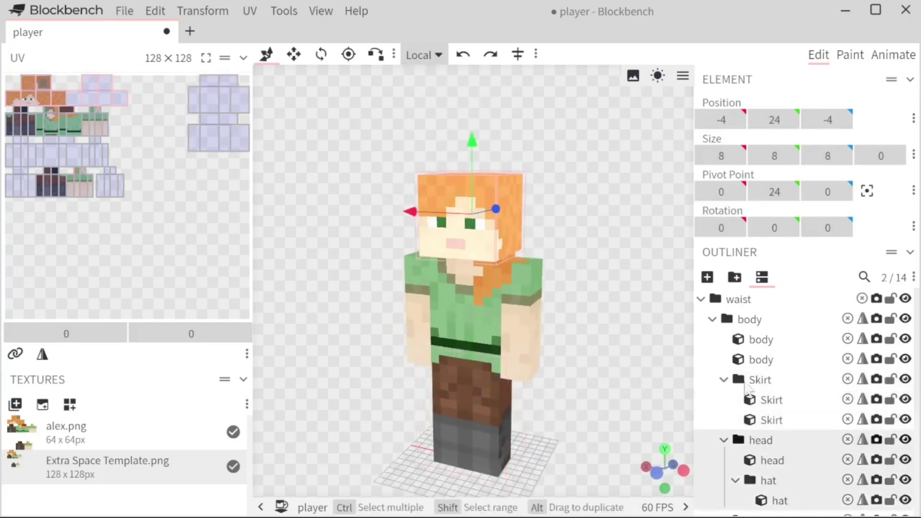
left_click(707, 276)
double_click(775, 445)
type("Bun")
scroll(575, 297, "up", 3)
right_click_drag(576, 288, 561, 411)
left_click_drag(455, 285, 454, 171)
Resize the Bun cube to 8 × 3 × 6 and position it at -4, 32, -2
left_click_drag(721, 156, 787, 156)
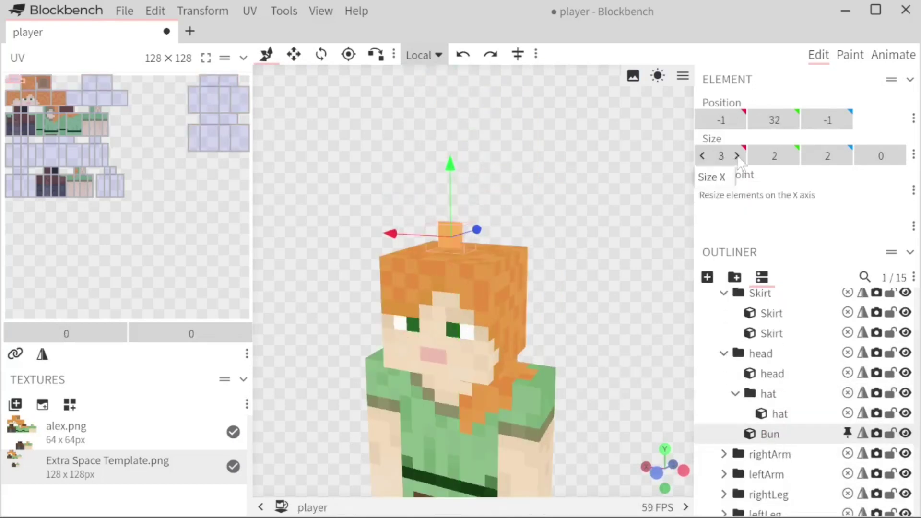
left_click_drag(372, 230, 417, 229)
left_click_drag(576, 269, 480, 268)
left_click_drag(481, 235, 469, 235)
left_click_drag(827, 156, 869, 156)
left_click_drag(774, 156, 786, 155)
left_click_drag(552, 247, 675, 356)
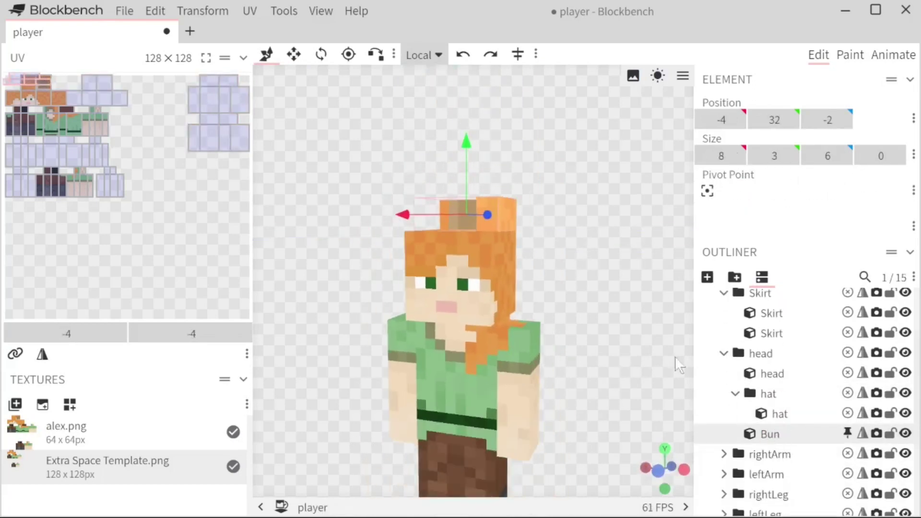
Move the Bun cube's UV to 64, 0 in the empty texture space
left_click_drag(22, 91, 152, 86)
left_click_drag(326, 245, 387, 259)
right_click_drag(386, 259, 387, 217)
scroll(387, 217, "down", 2)
left_click_drag(624, 297, 564, 310)
scroll(778, 322, "down", 3)
scroll(779, 327, "up", 5)
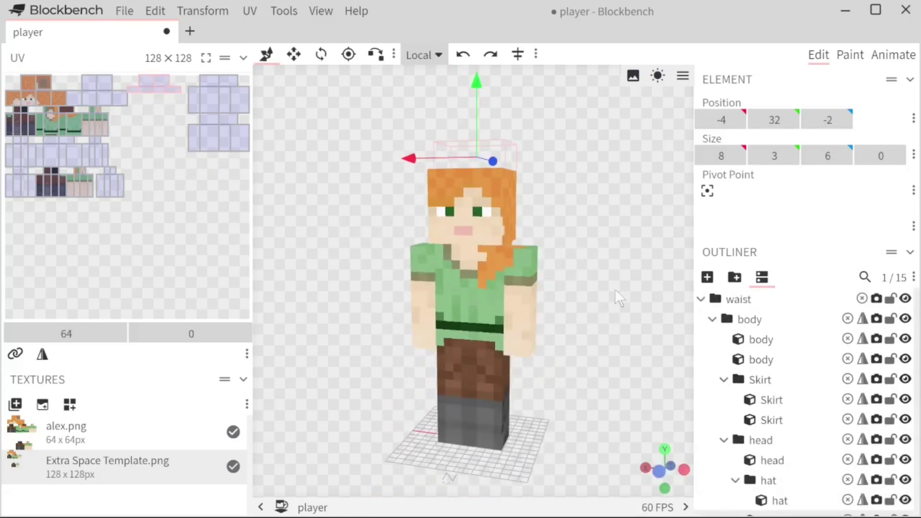
Examine the Skirt group and each of its two cubes in the outliner and on the model
scroll(764, 444, "down", 4)
scroll(764, 432, "up", 3)
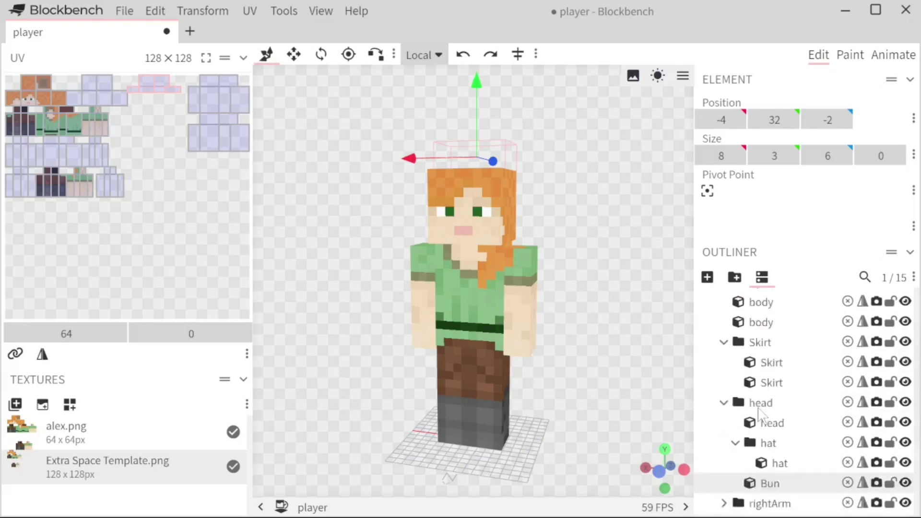
scroll(760, 413, "up", 2)
left_click(760, 380)
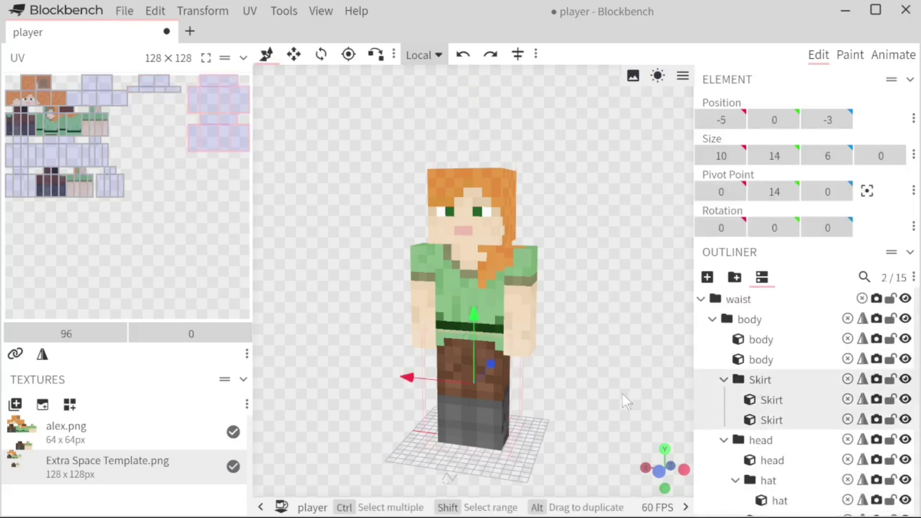
left_click_drag(622, 393, 649, 356)
scroll(650, 356, "up", 2)
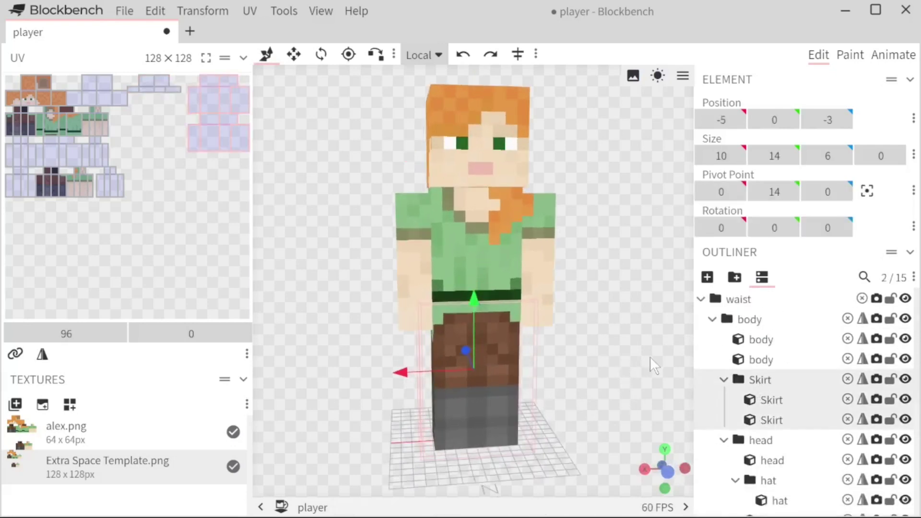
scroll(636, 367, "up", 1)
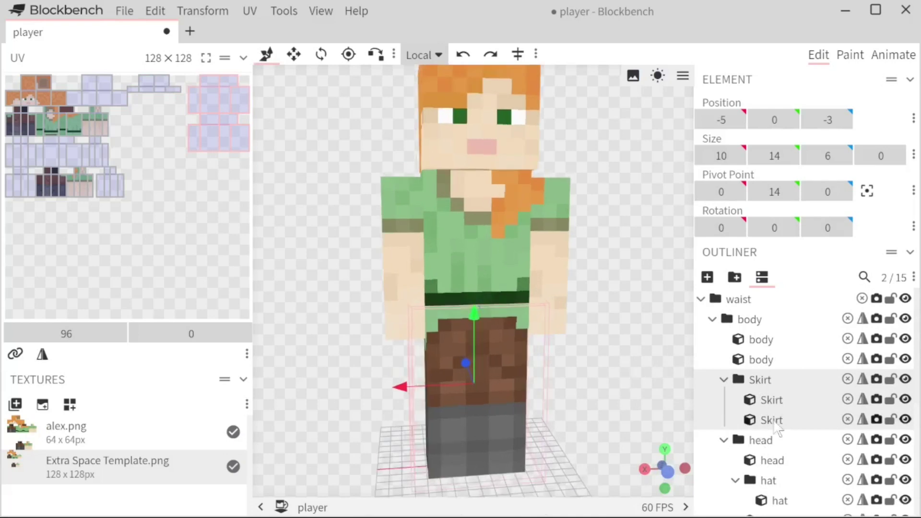
left_click(776, 421)
left_click(778, 400)
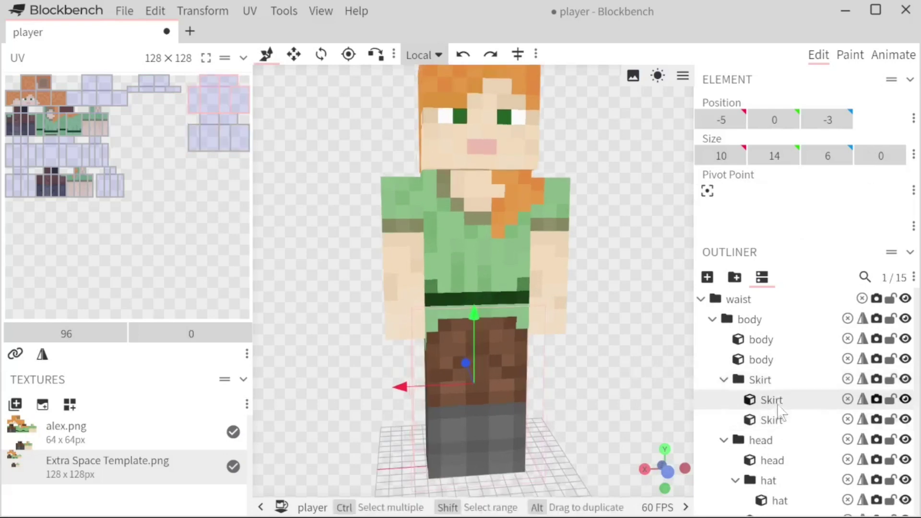
Switch to Paint mode with the Bun cube selected and hide the hat group
left_click(769, 382)
scroll(773, 422, "down", 4)
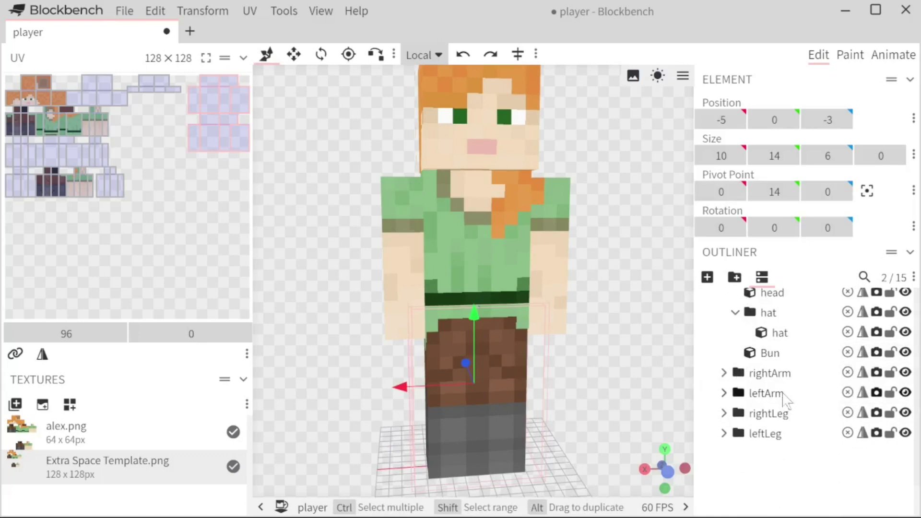
left_click(770, 353)
right_click_drag(610, 247, 610, 367)
left_click_drag(610, 367, 638, 343)
left_click_drag(637, 309, 612, 261)
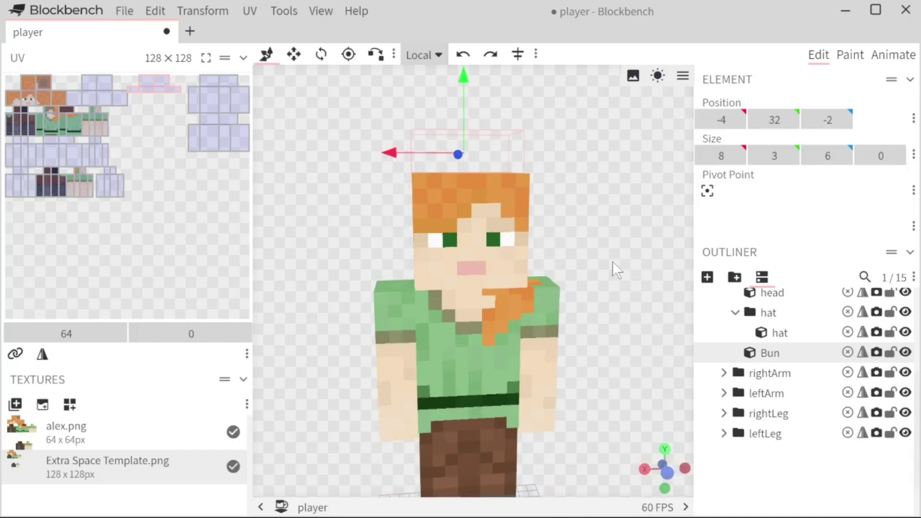
left_click(857, 58)
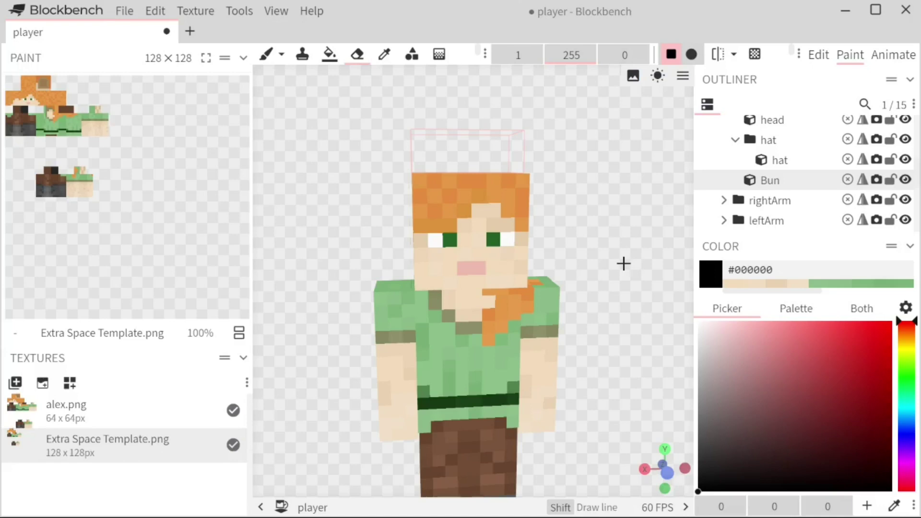
left_click_drag(623, 263, 592, 276)
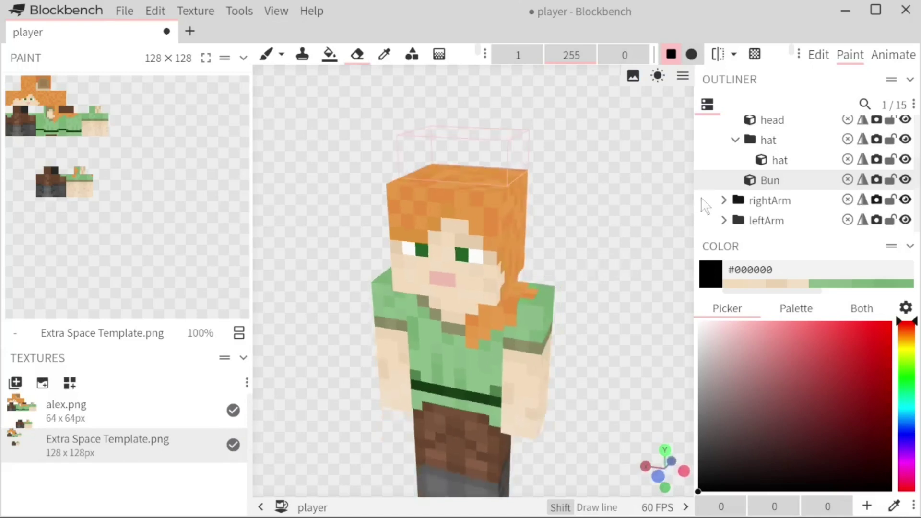
left_click_drag(695, 234, 679, 233)
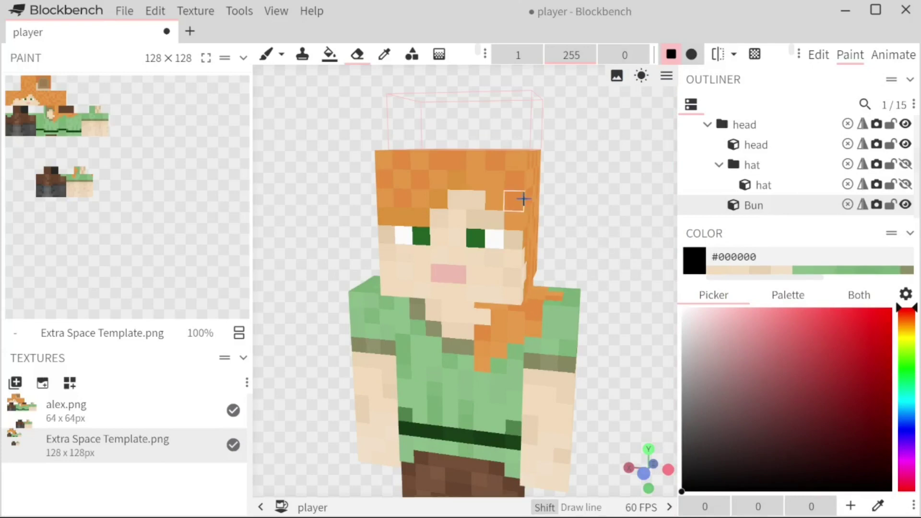
Pick the orange hair color #e59947 from the head and show the painting grid on the model
key("c")
left_click(490, 177)
key("b")
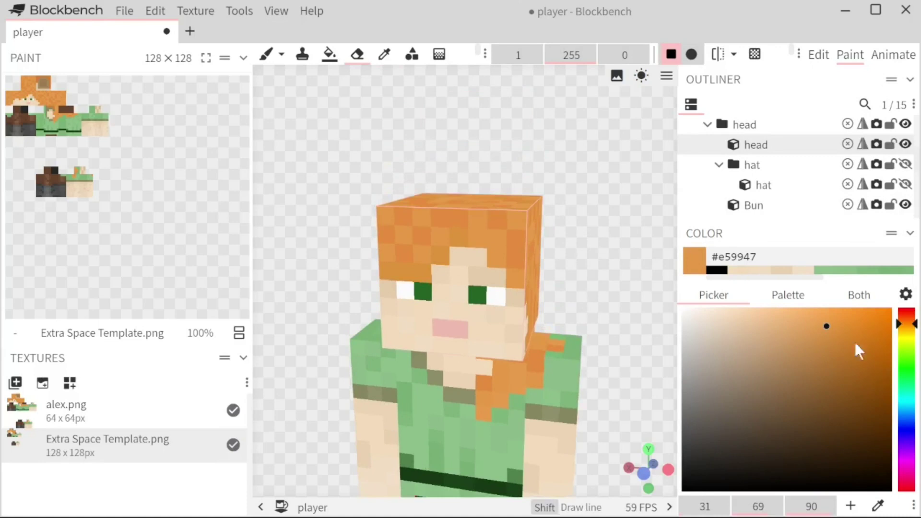
left_click_drag(620, 255, 586, 240)
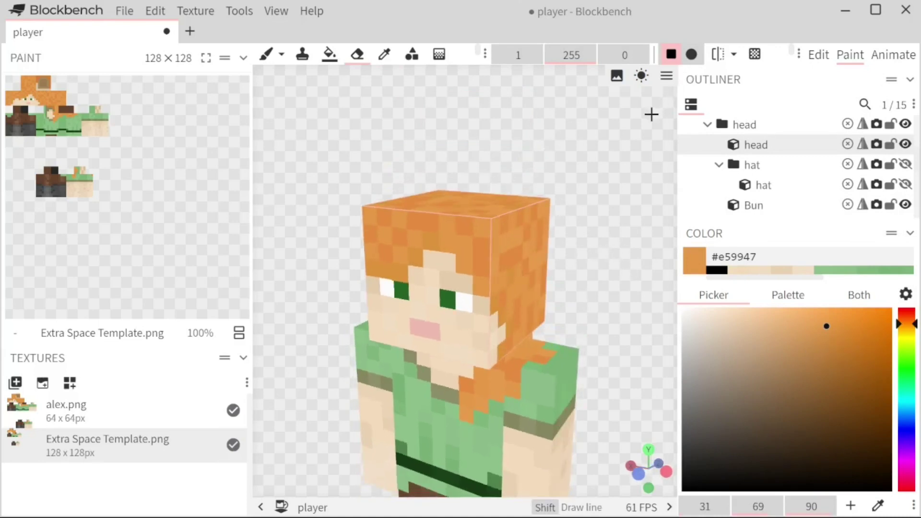
key("g")
scroll(643, 183, "up", 1)
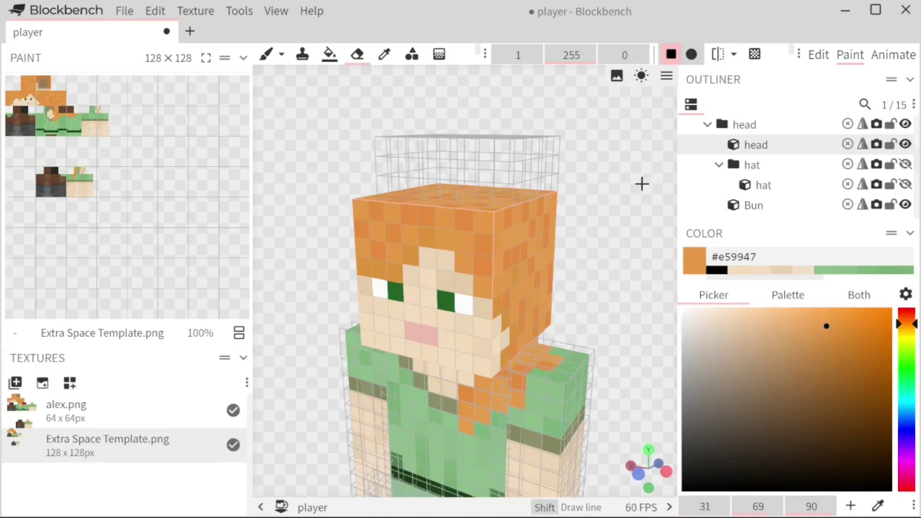
left_click_drag(642, 200, 661, 197)
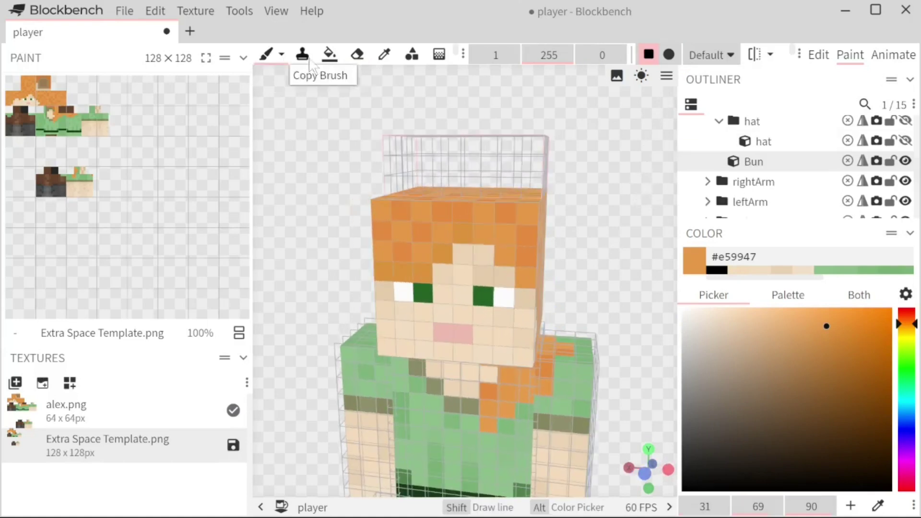
Paint the Bun's front orange with a filled rectangle, then brush orange onto its adjacent side
left_click(412, 54)
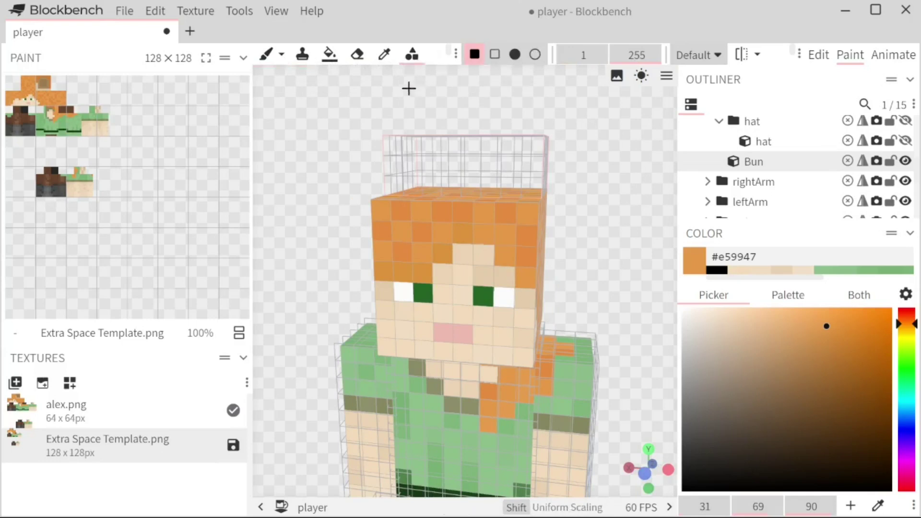
left_click_drag(392, 140, 528, 186)
left_click_drag(588, 145, 494, 156)
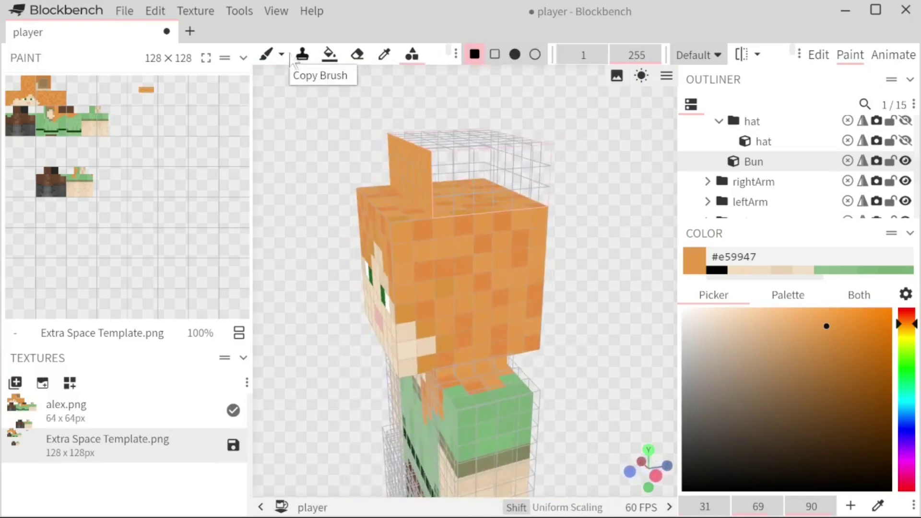
left_click(265, 55)
left_click(442, 164)
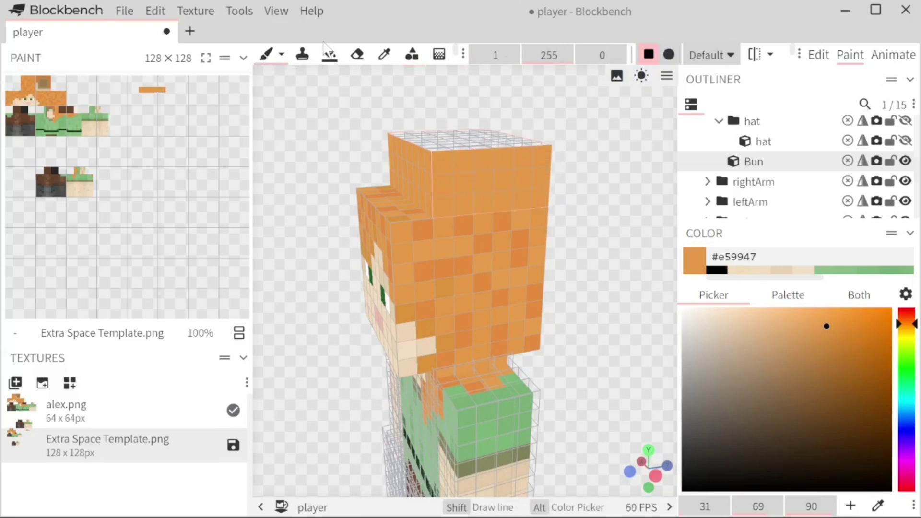
Fill the Bun's remaining faces with orange #e59947 using the Paint Bucket in Face mode
left_click(330, 55)
left_click(513, 55)
left_click(513, 55)
left_click_drag(420, 99, 432, 150)
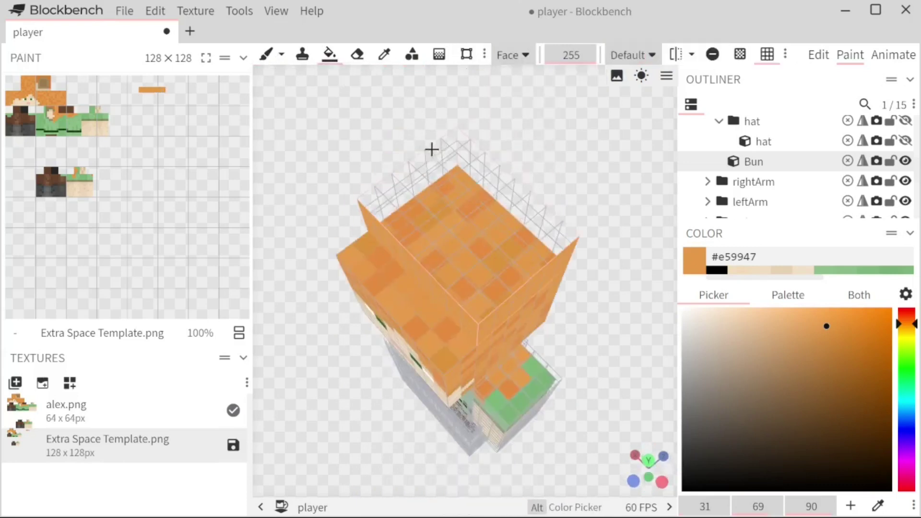
left_click(462, 203)
left_click_drag(575, 192, 465, 156)
left_click(439, 154)
left_click_drag(619, 162, 490, 167)
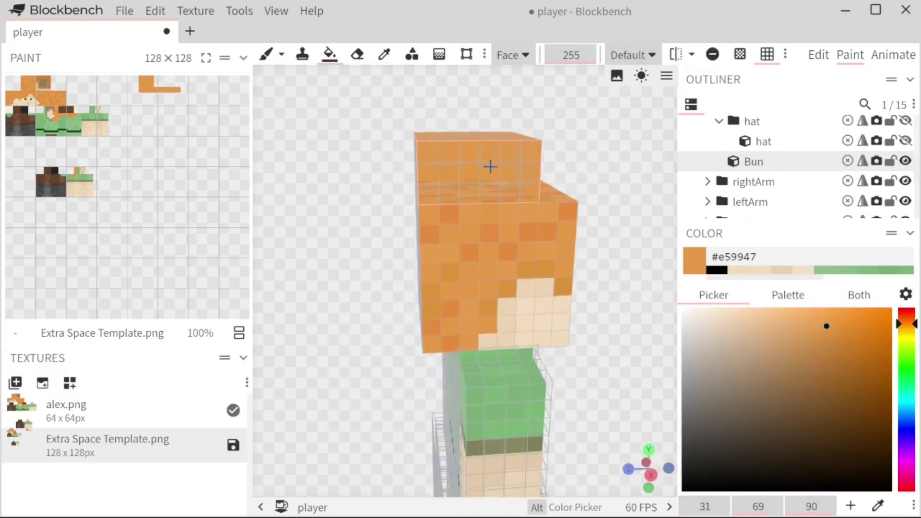
mouse_move(591, 139)
left_mouse_down()
mouse_move(638, 116)
mouse_move(619, 143)
left_mouse_up()
With mirror painting enabled, paint scattered darker pixels in the sampled hair color #e58d3f across the Bun's front
left_click(676, 55)
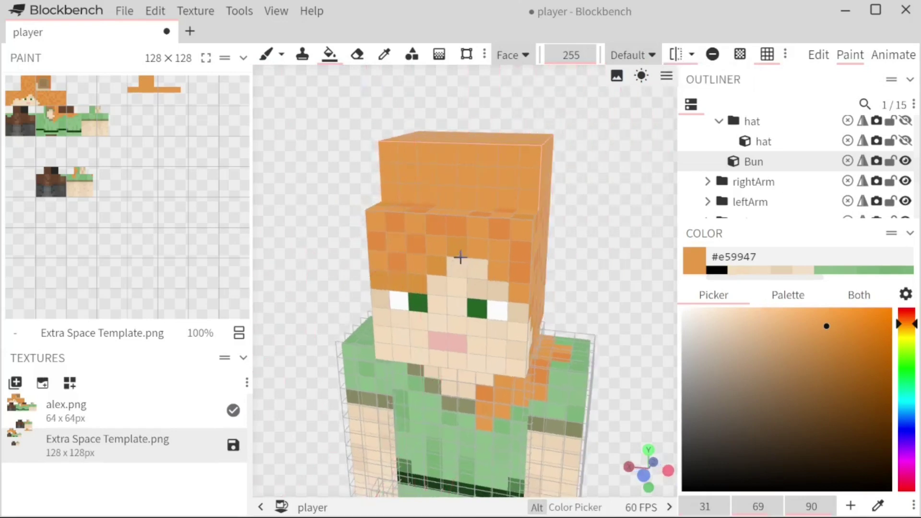
key("alt")
left_click(457, 223, "alt")
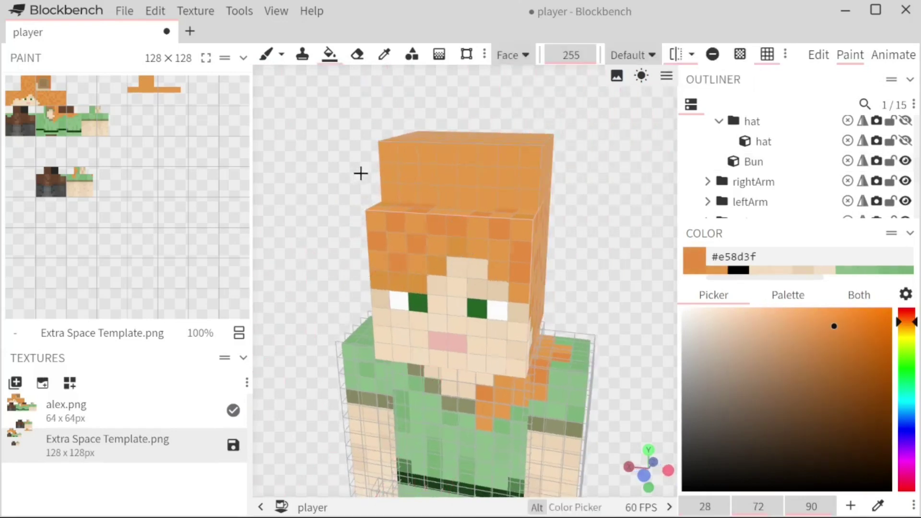
key("b")
scroll(375, 226, "down", 2)
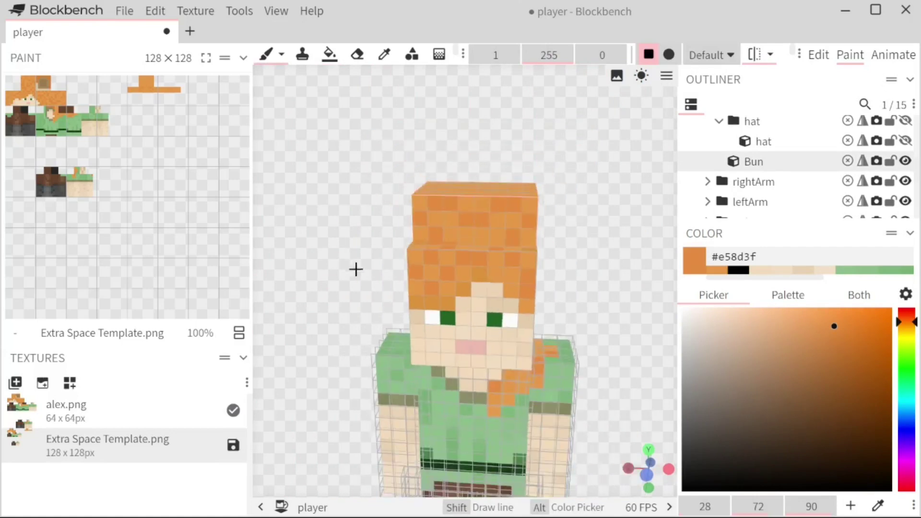
mouse_move(356, 269)
left_mouse_down()
mouse_move(432, 263)
mouse_move(365, 263)
left_mouse_up()
scroll(463, 142, "up", 2)
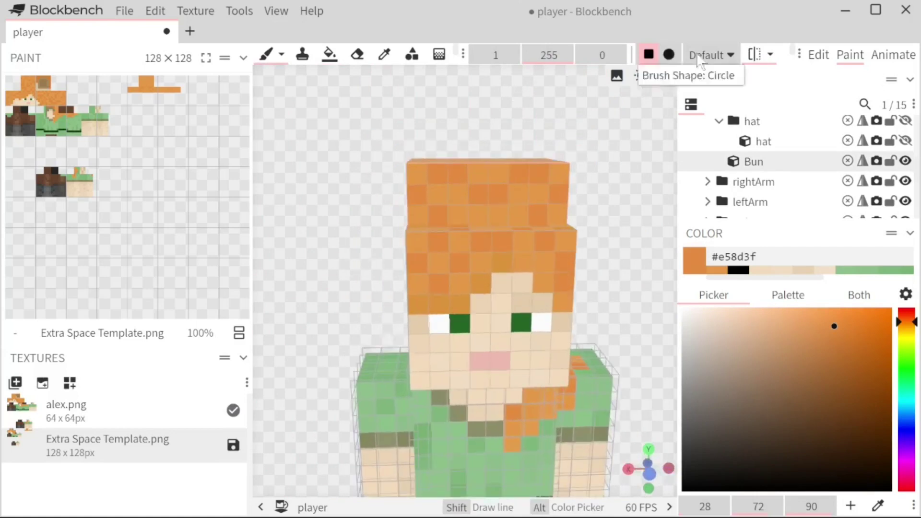
Review the mirror painting options for axis and for global and local symmetry
left_click(771, 55)
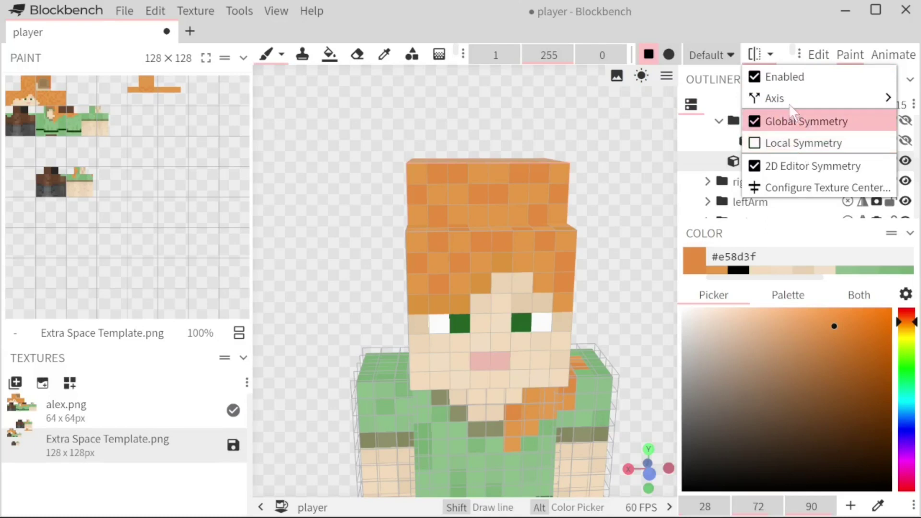
mouse_move(794, 100)
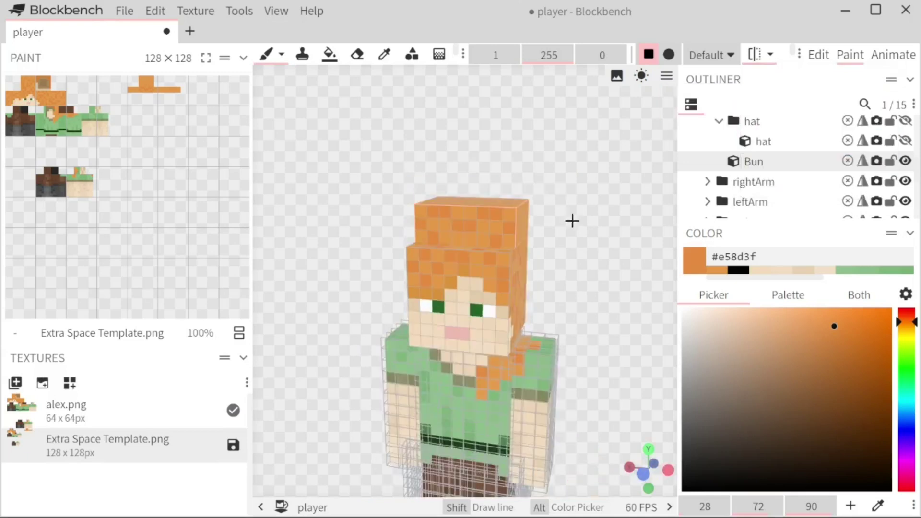
right_click_drag(587, 243, 584, 212)
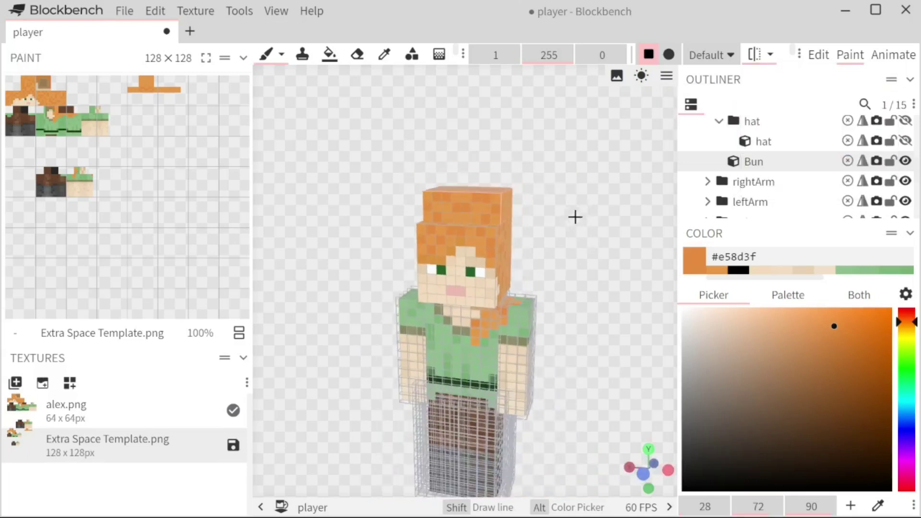
Paint scattered #e58d3f pixels over the Bun's sides and top to continue the hair texture
scroll(574, 214, "up", 4)
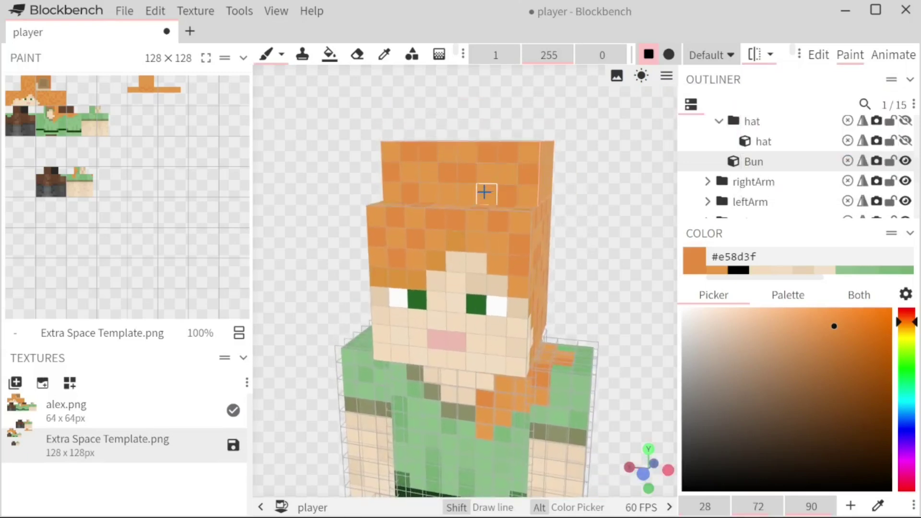
left_click_drag(590, 192, 512, 199)
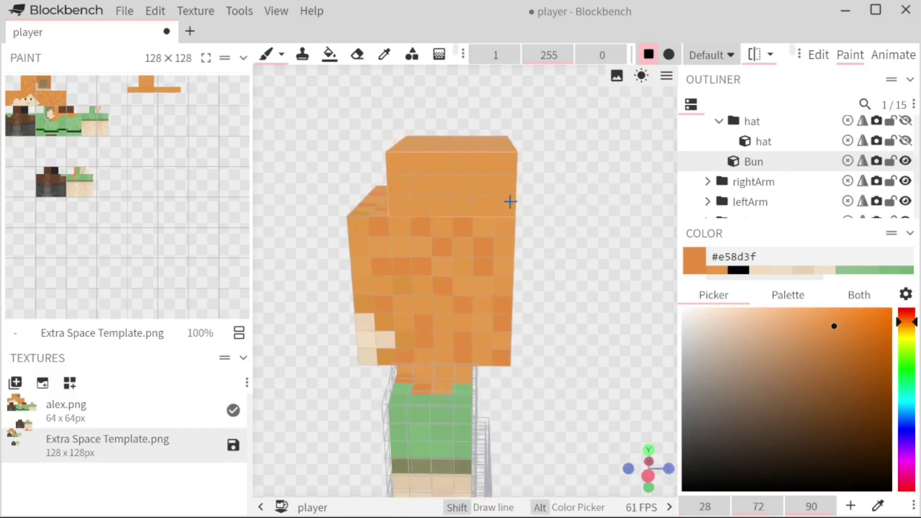
left_click(481, 206)
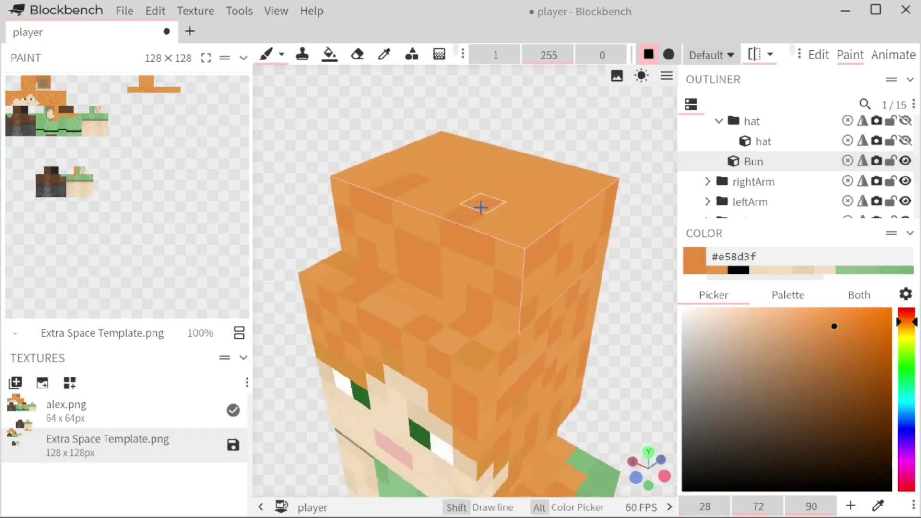
left_click(520, 202)
mouse_move(518, 183)
left_mouse_down()
mouse_move(501, 172)
mouse_move(552, 181)
left_mouse_up()
left_click_drag(612, 298, 584, 273)
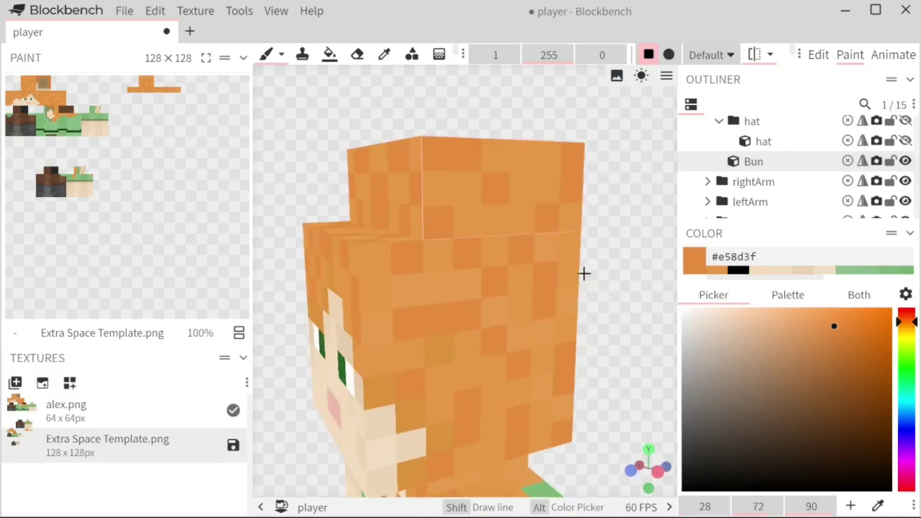
Sample the lighter orange #e89d4c from the hair and add lighter pixels to the Bun
left_click(518, 341, "alt")
left_click(505, 206)
left_click_drag(283, 215, 389, 222)
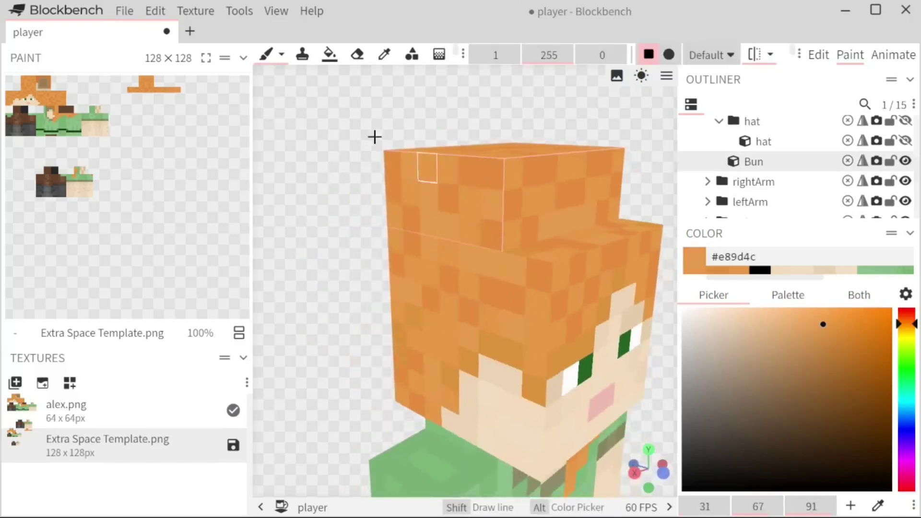
left_click_drag(374, 135, 333, 181)
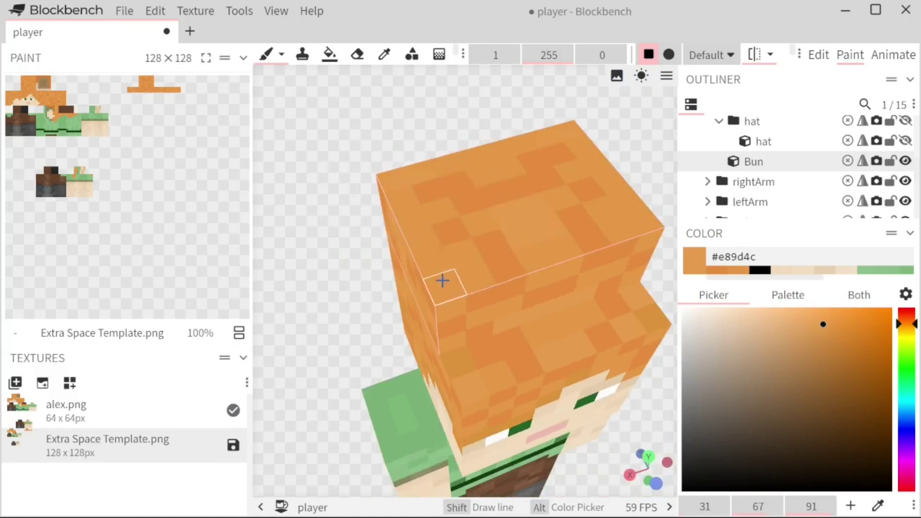
scroll(377, 285, "down", 5)
left_click_drag(377, 285, 367, 262)
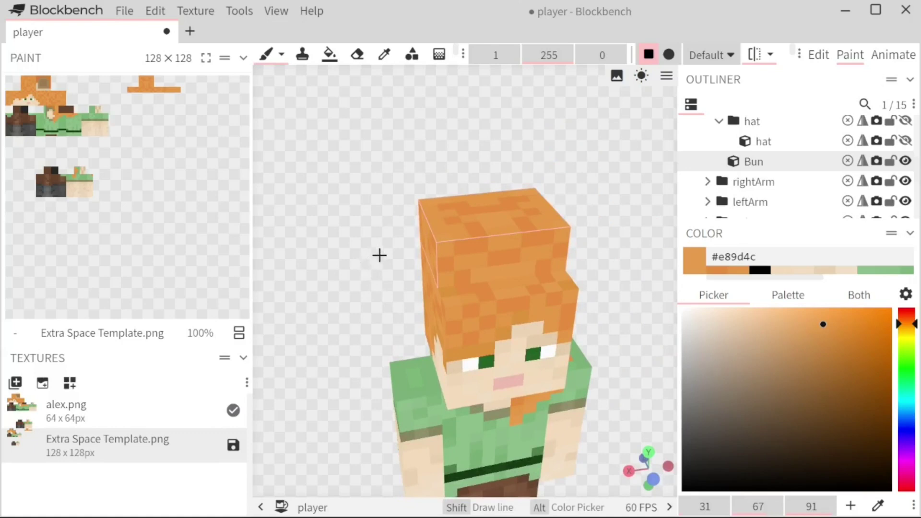
Touch up the Bun's shading with the sampled hair tones #dc933c and #e89d4c
scroll(378, 206, "up", 3)
left_click_drag(392, 240, 363, 231)
key("alt")
left_click(472, 253, "alt")
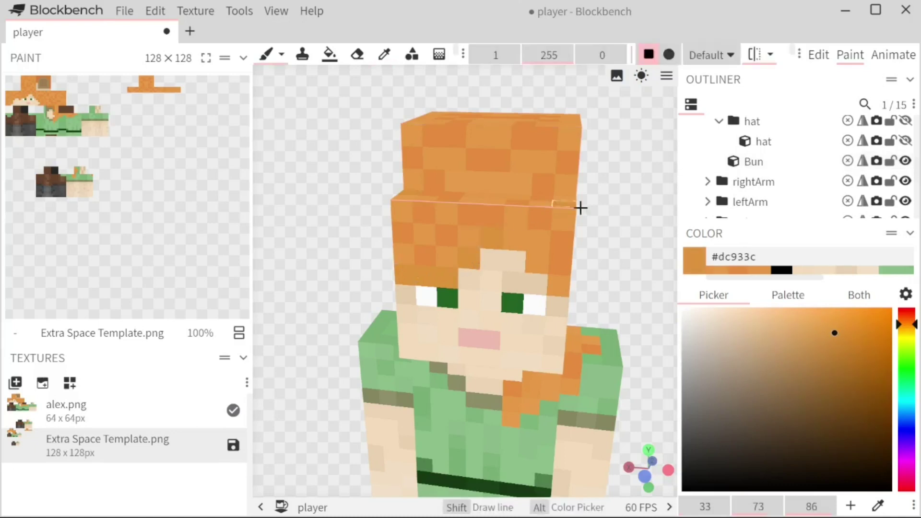
left_click_drag(619, 215, 535, 205)
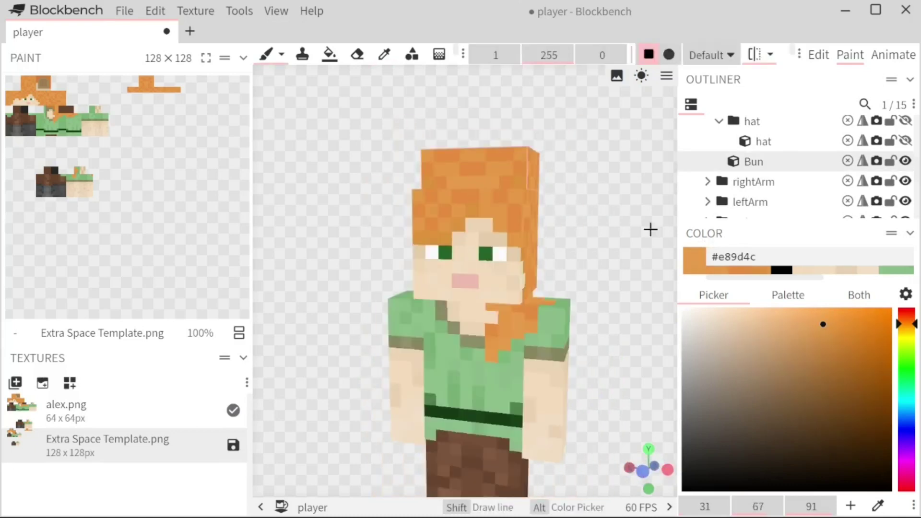
Hide the Skirt group and sample the brown color #805a40 from the trousers on the legs
right_click_drag(623, 224, 624, 122)
scroll(622, 189, "down", 3)
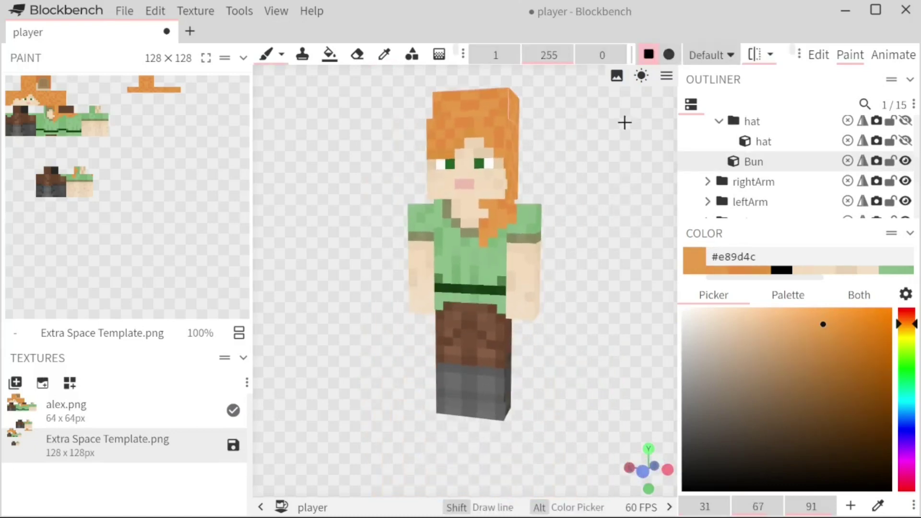
scroll(781, 164, "up", 5)
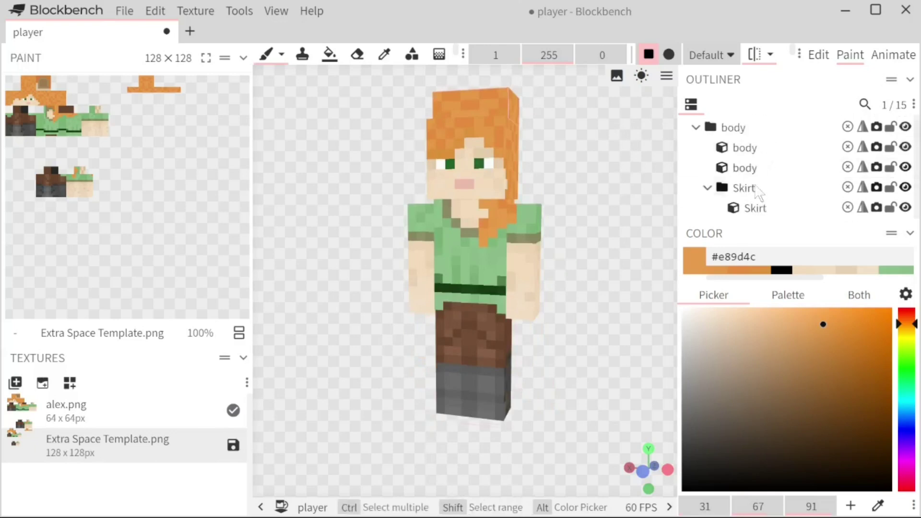
left_click(747, 206)
right_click_drag(631, 221, 629, 182)
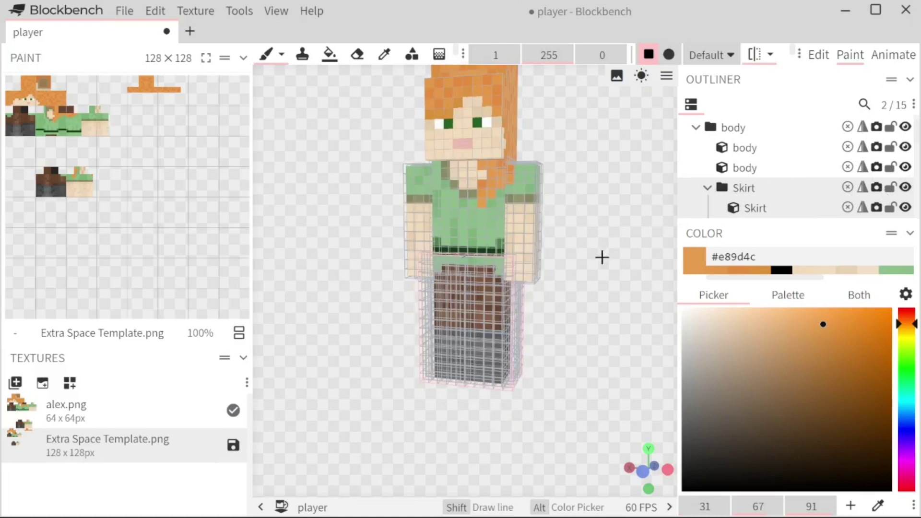
scroll(600, 231, "up", 5)
left_click(904, 187)
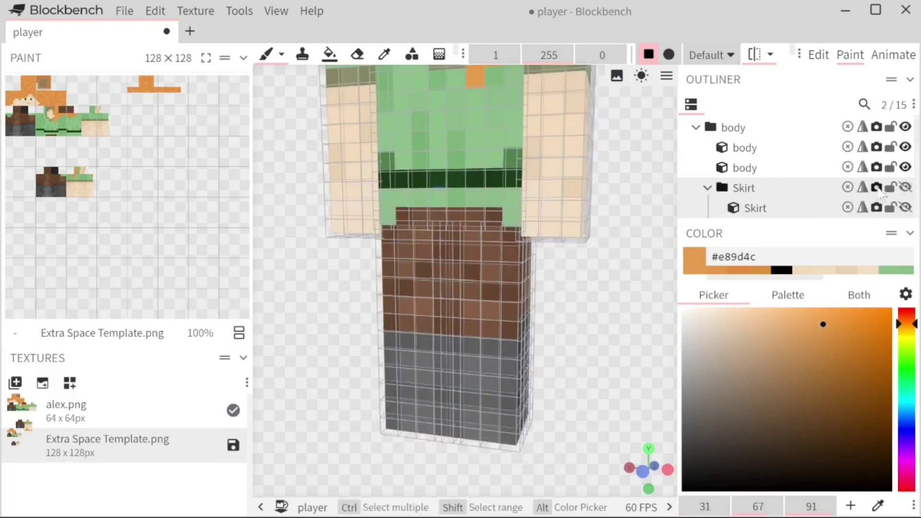
left_click(491, 270, "alt")
scroll(896, 177, "up", 3)
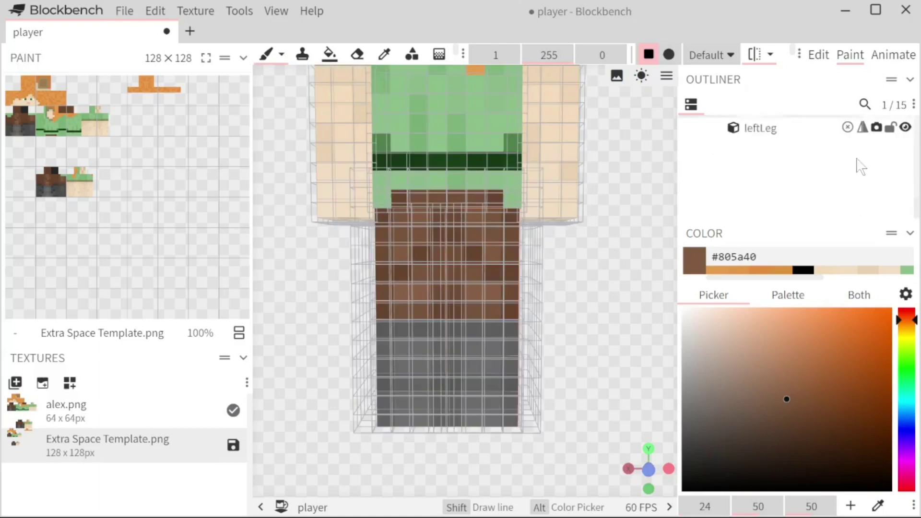
Hide the rightLeg and leftLeg groups
scroll(859, 163, "up", 2)
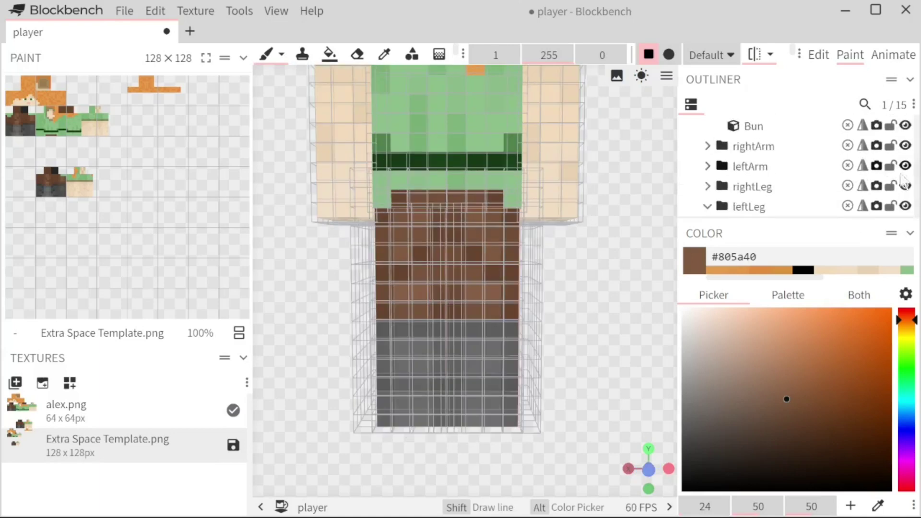
scroll(914, 173, "down", 3)
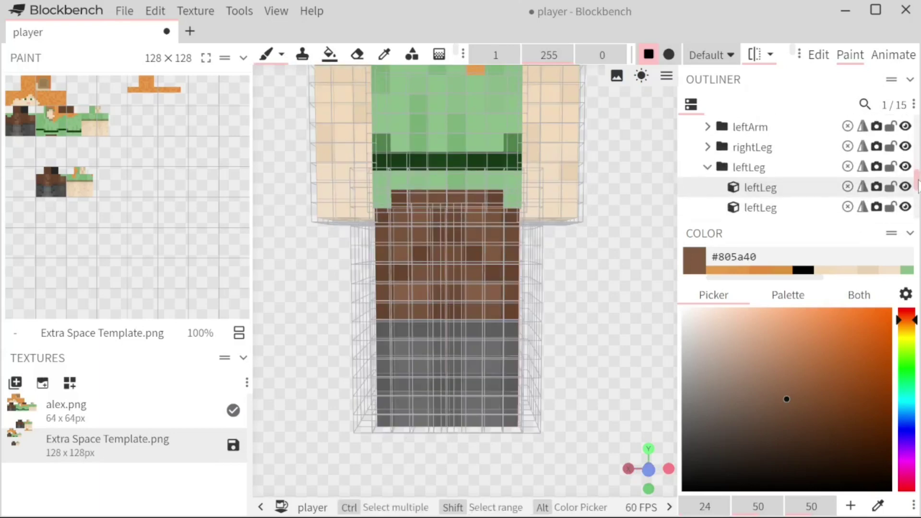
left_click(905, 155)
left_click(905, 136)
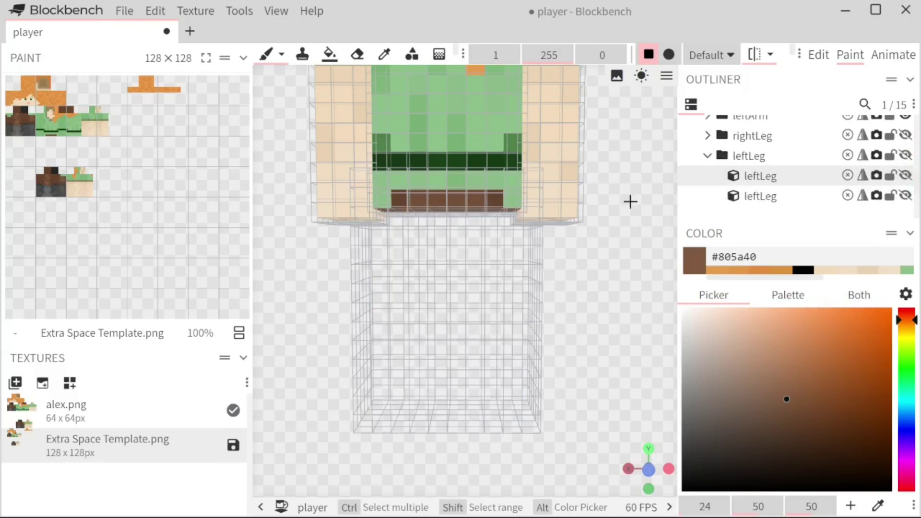
Add the Z axis to the mirror painting symmetry
left_click(770, 54)
mouse_move(762, 98)
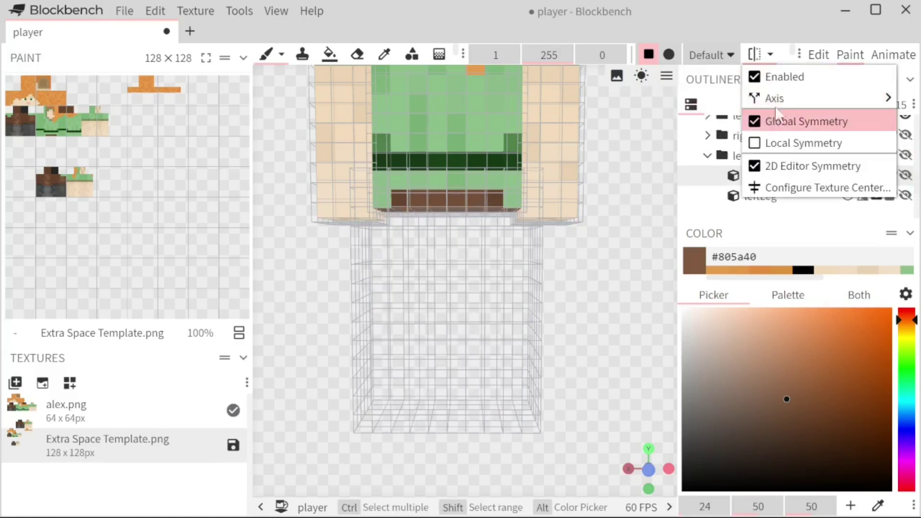
left_click(685, 112)
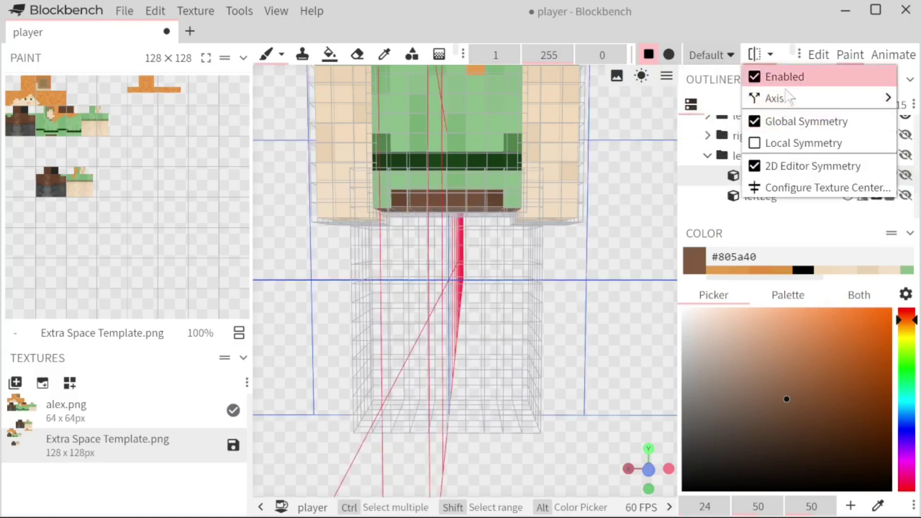
left_click(583, 321)
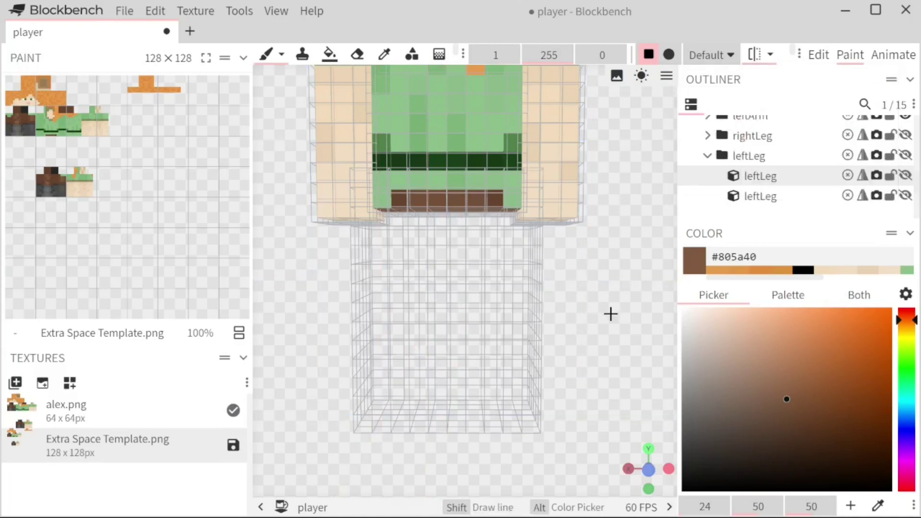
Try painting mirrored #805a40 brown strokes on the front and back of the Skirt, and undo them
right_click_drag(610, 313, 610, 284)
mouse_move(496, 214)
left_mouse_down()
mouse_move(487, 211)
mouse_move(479, 228)
left_mouse_up()
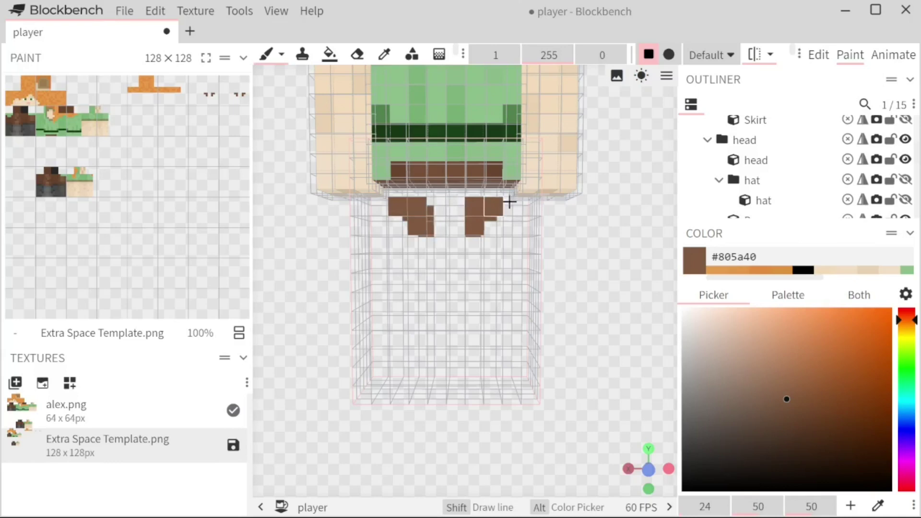
mouse_move(614, 240)
left_mouse_down()
mouse_move(528, 255)
mouse_move(427, 247)
left_mouse_up()
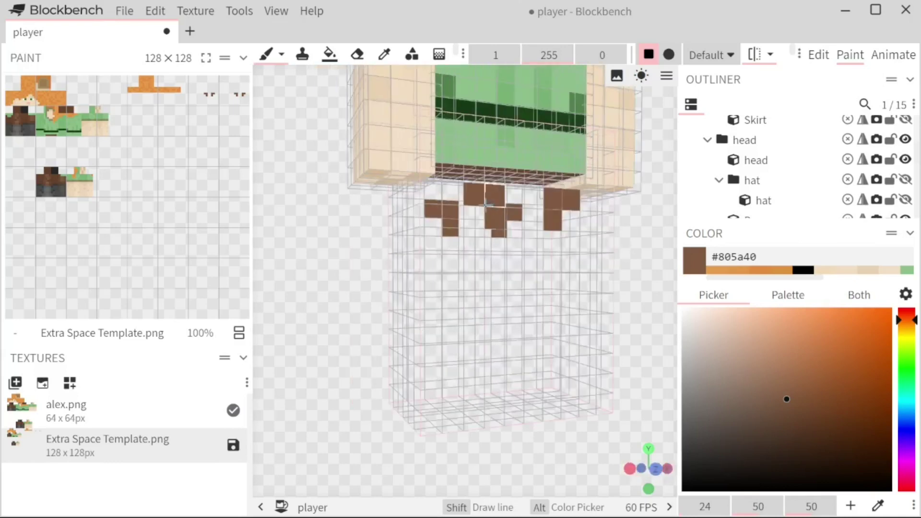
left_click_drag(331, 253, 528, 259)
left_click_drag(473, 233, 445, 346)
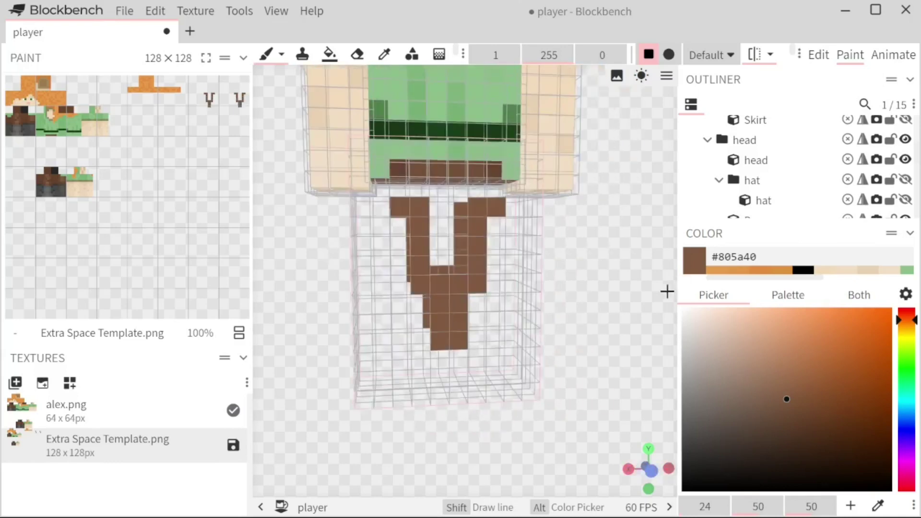
mouse_move(666, 292)
left_mouse_down()
mouse_move(531, 238)
mouse_move(513, 211)
mouse_move(532, 327)
mouse_move(492, 351)
left_mouse_up()
mouse_move(631, 311)
left_mouse_down()
mouse_move(305, 310)
mouse_move(674, 304)
mouse_move(562, 273)
mouse_move(596, 275)
left_mouse_up()
key("ctrl+z")
key("ctrl+z")
key("ctrl+z")
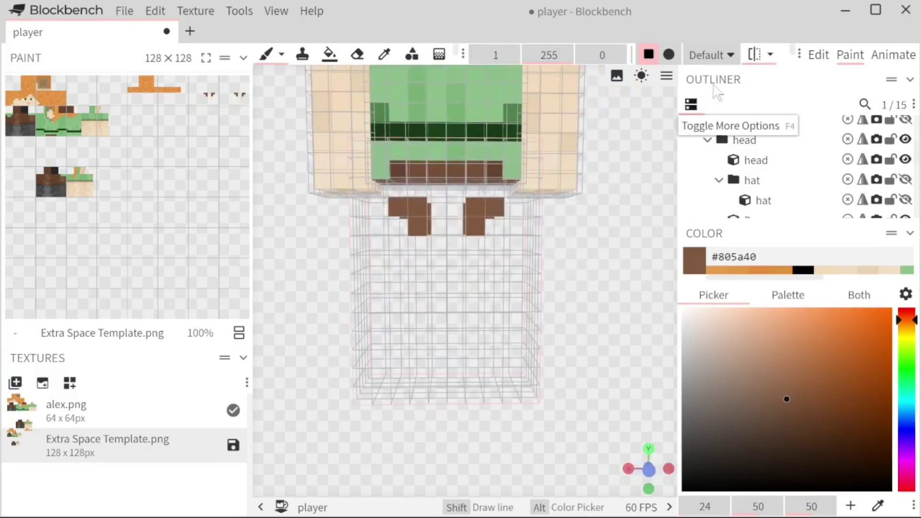
Enable local symmetry for mirror painting and fill the Skirt's faces with #805a40 using the Paint Bucket in Face mode
left_click(769, 56)
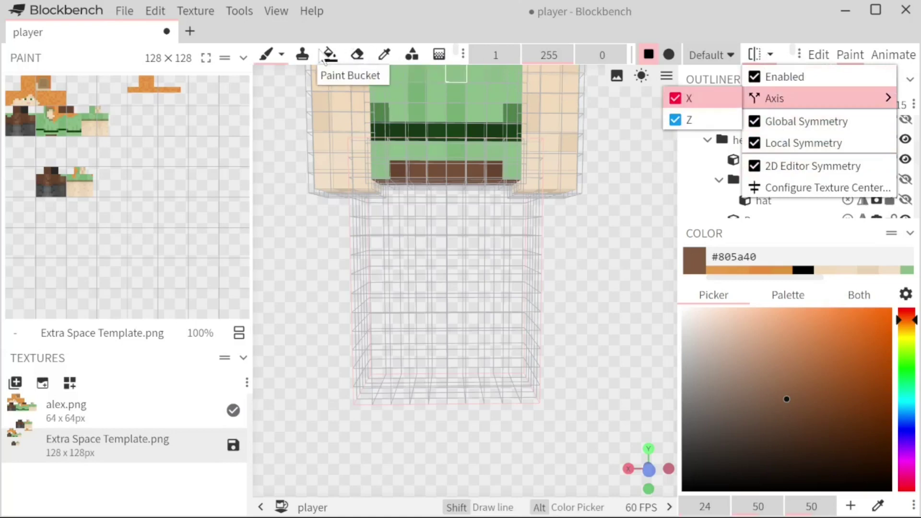
left_click(330, 54)
left_click(432, 298)
left_click_drag(640, 283, 513, 294)
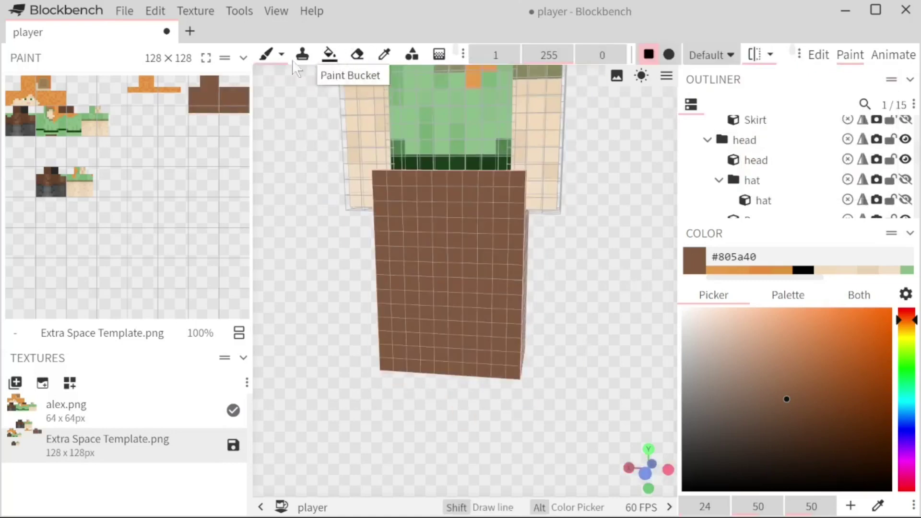
Try a diagonal #956a4c highlight across the Skirt's front with a round brush of size 2 and softness 70, and undo it
left_click(281, 55)
left_click(287, 91)
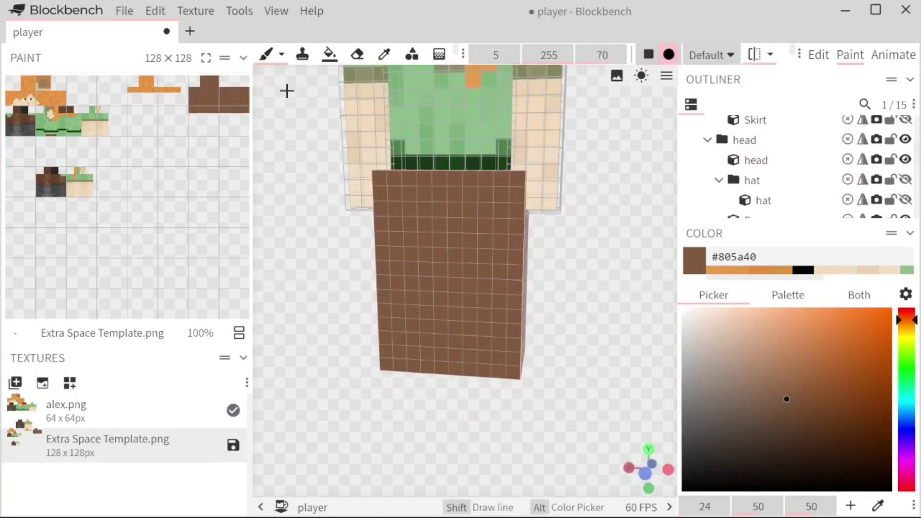
left_click(783, 383)
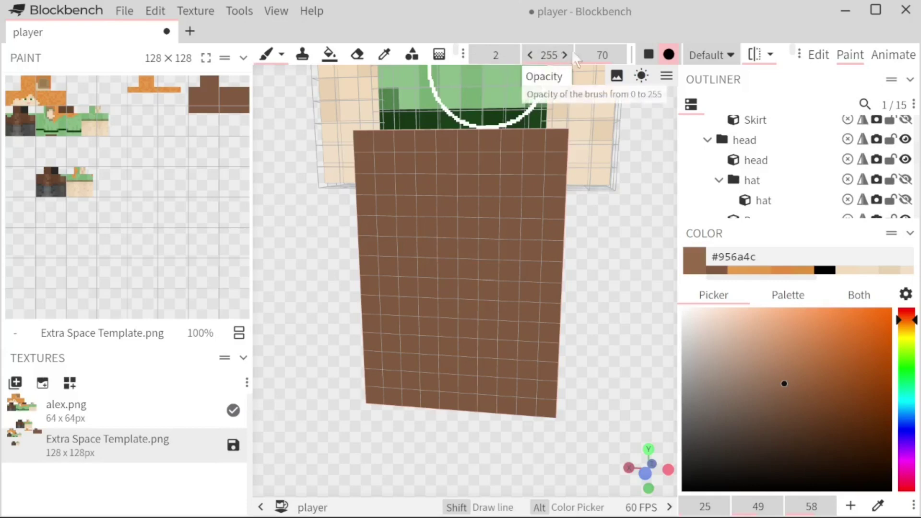
mouse_move(528, 154)
left_mouse_down()
mouse_move(461, 224)
mouse_move(410, 303)
mouse_move(382, 316)
left_mouse_up()
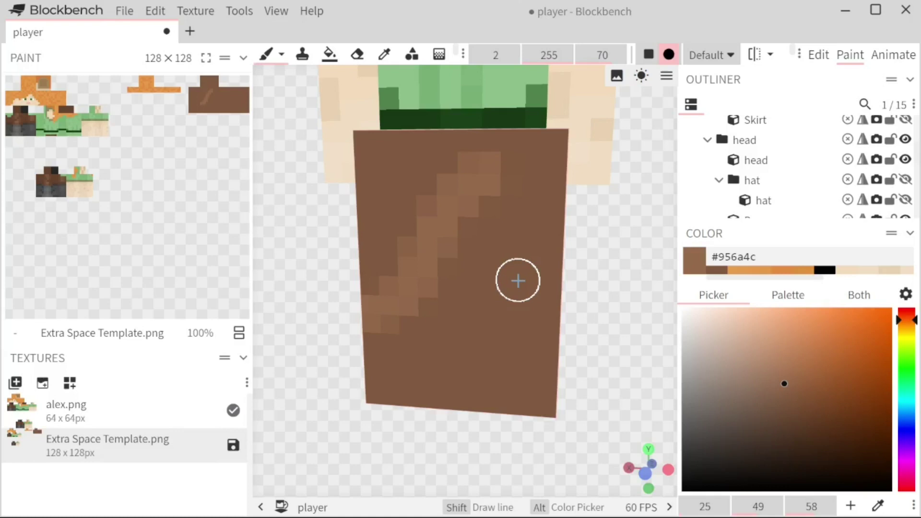
key("ctrl+z")
scroll(620, 252, "down", 3)
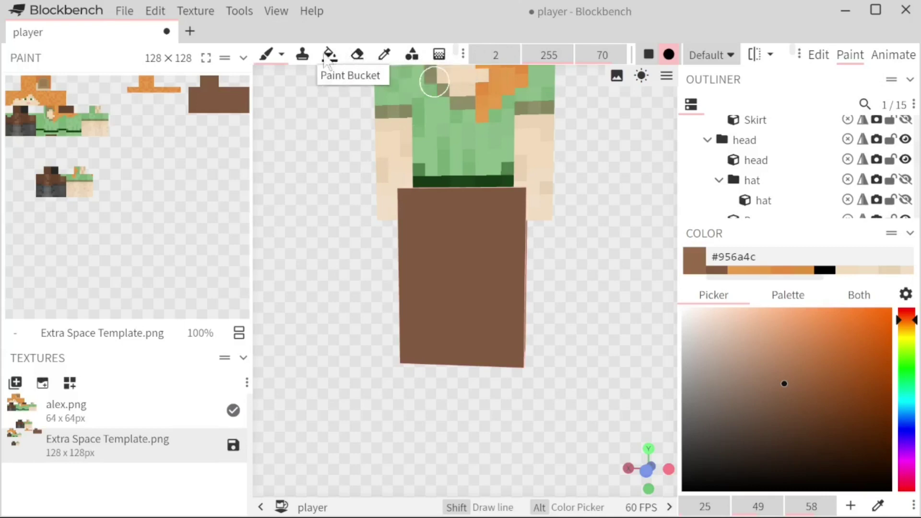
Copy the Skirt's brown texture area and paste it directly below as the texture of the second Skirt layer
key("m")
scroll(222, 109, "up", 5)
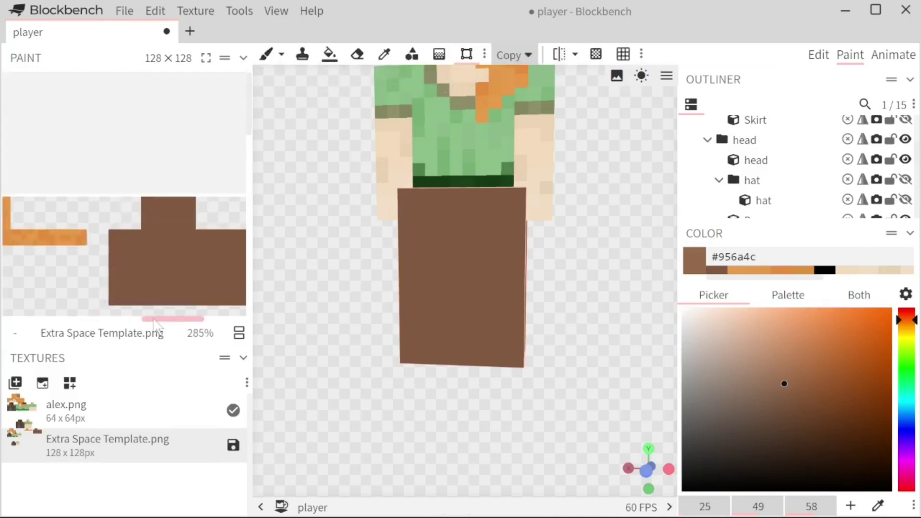
left_click_drag(173, 318, 181, 318)
left_click_drag(248, 125, 248, 144)
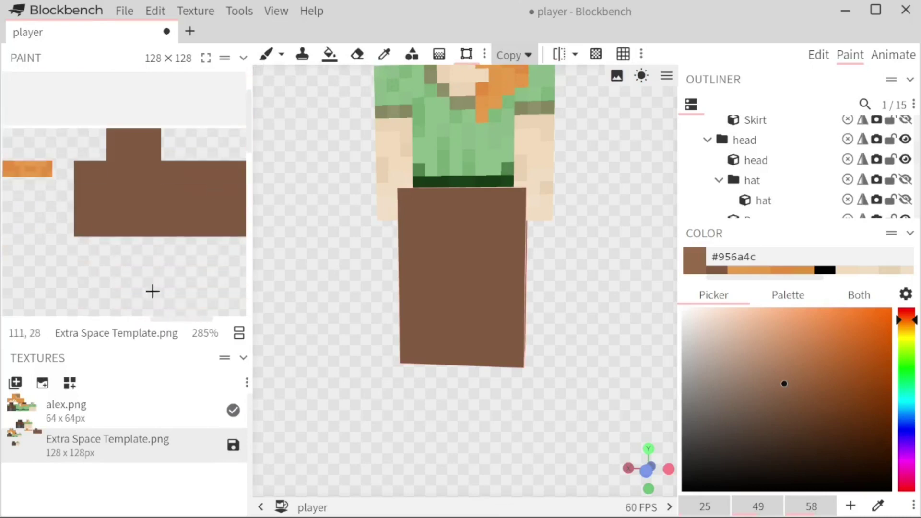
left_click_drag(178, 318, 185, 319)
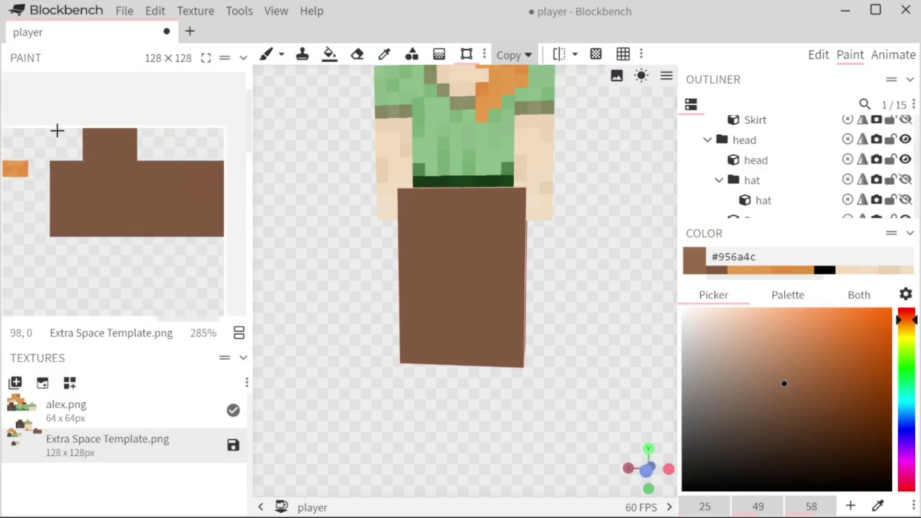
left_click_drag(52, 127, 223, 235)
left_click_drag(134, 167, 128, 269)
left_click(211, 333)
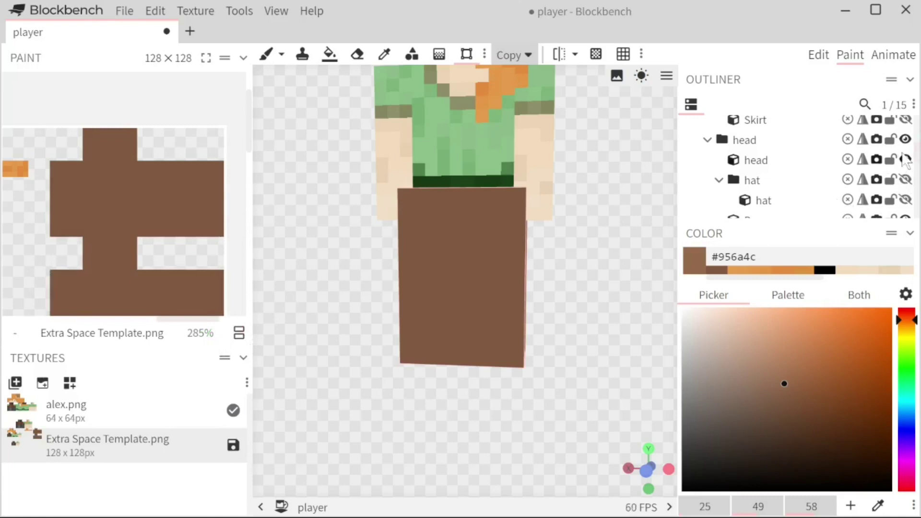
Make the hidden Skirt group and its layers visible again
scroll(913, 158, "down", 3)
scroll(914, 158, "up", 4)
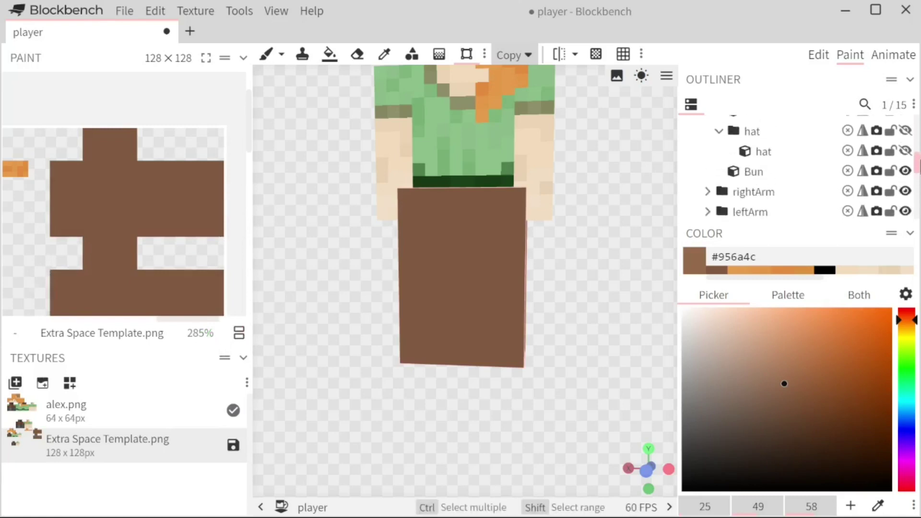
scroll(914, 158, "up", 1)
scroll(570, 238, "up", 3)
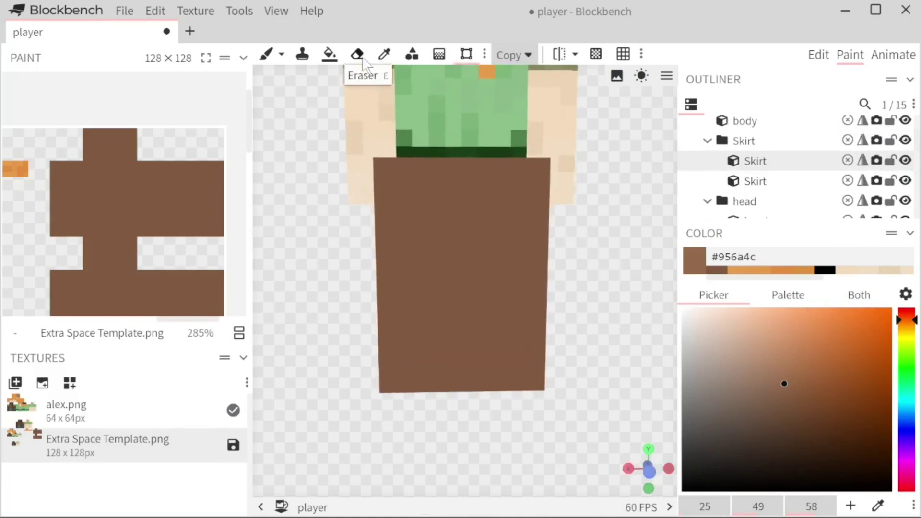
Erase the upper corner pixels of the outer Skirt layer with a size 1 eraser and mirror painting enabled
left_click(358, 54)
scroll(394, 140, "up", 1)
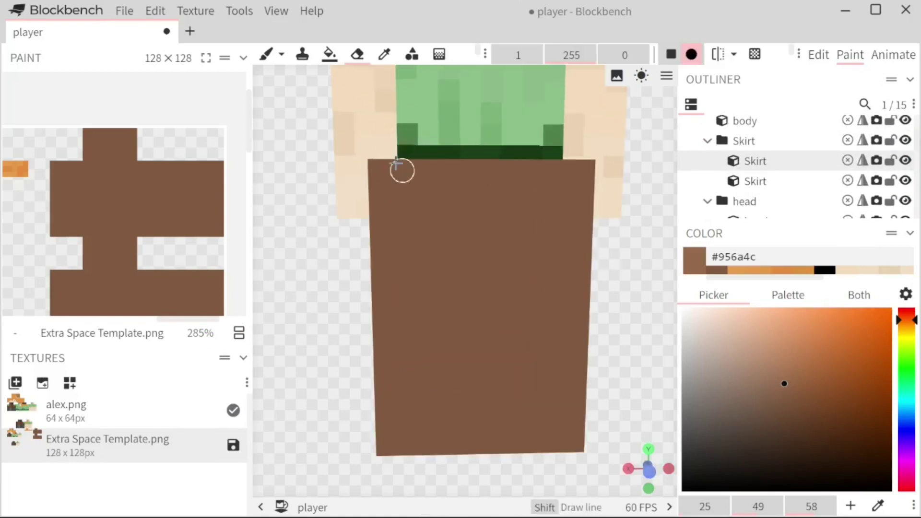
mouse_move(397, 167)
left_mouse_down()
mouse_move(380, 173)
mouse_move(381, 206)
left_mouse_up()
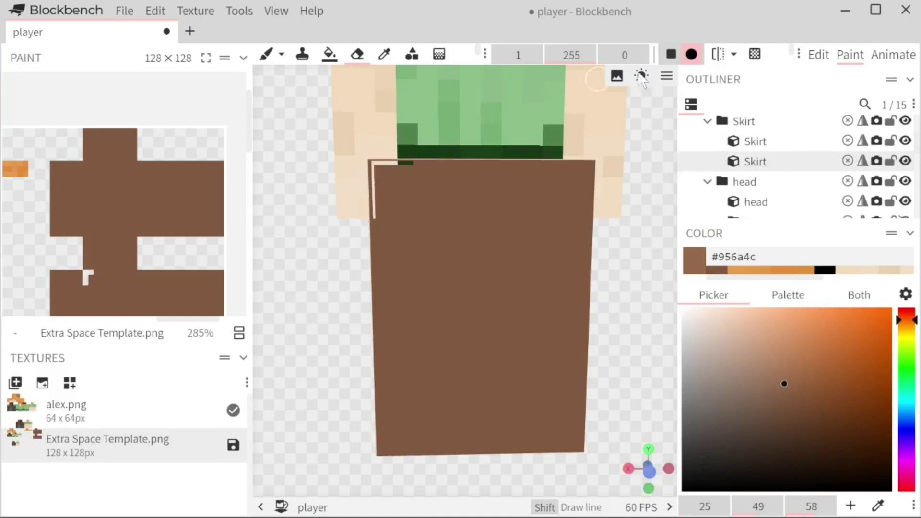
left_click(719, 54)
mouse_move(403, 168)
left_mouse_down()
mouse_move(382, 193)
mouse_move(381, 214)
left_mouse_up()
mouse_move(341, 262)
left_mouse_down()
mouse_move(425, 274)
mouse_move(448, 213)
left_mouse_up()
left_click(459, 257)
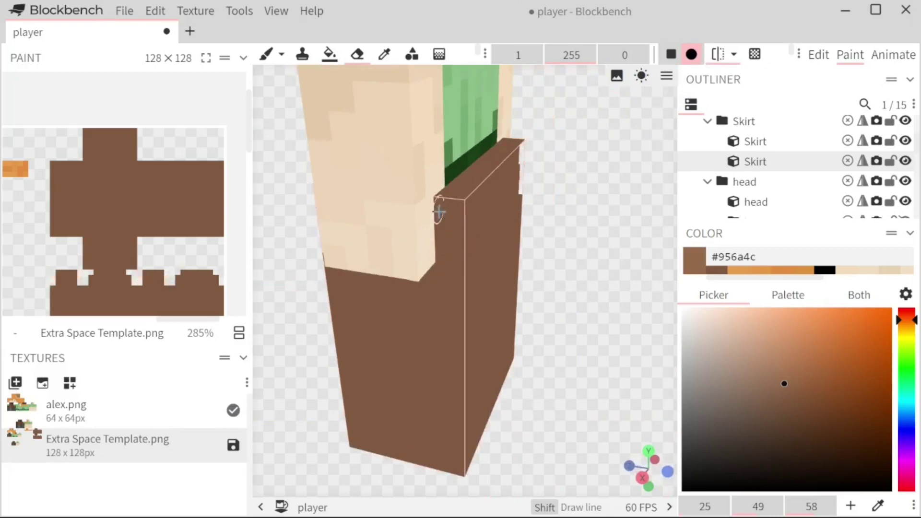
left_click(453, 199)
Erase more pixels from the outer Skirt layer's top face near the opposite arm
scroll(453, 199, "down", 5)
left_click_drag(638, 316, 718, 341)
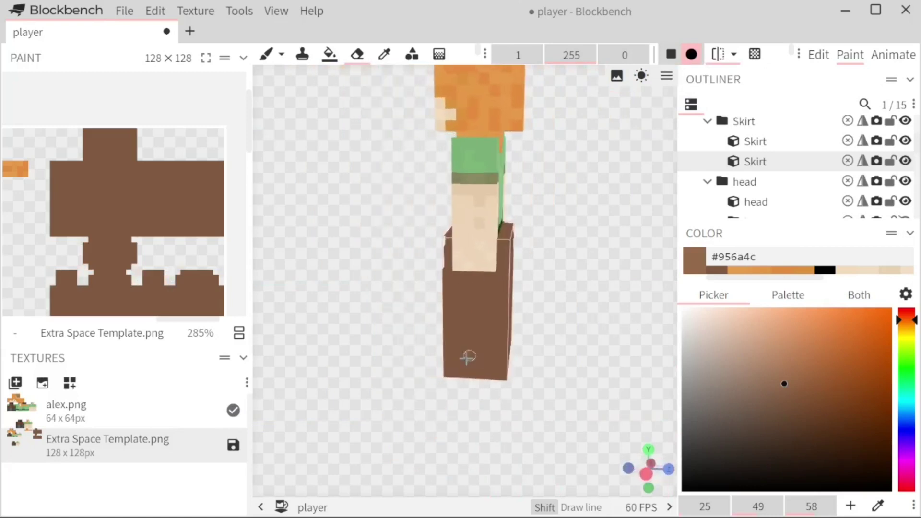
mouse_move(387, 328)
left_mouse_down()
mouse_move(467, 374)
mouse_move(413, 336)
left_mouse_up()
scroll(468, 373, "up", 5)
scroll(467, 374, "up", 3)
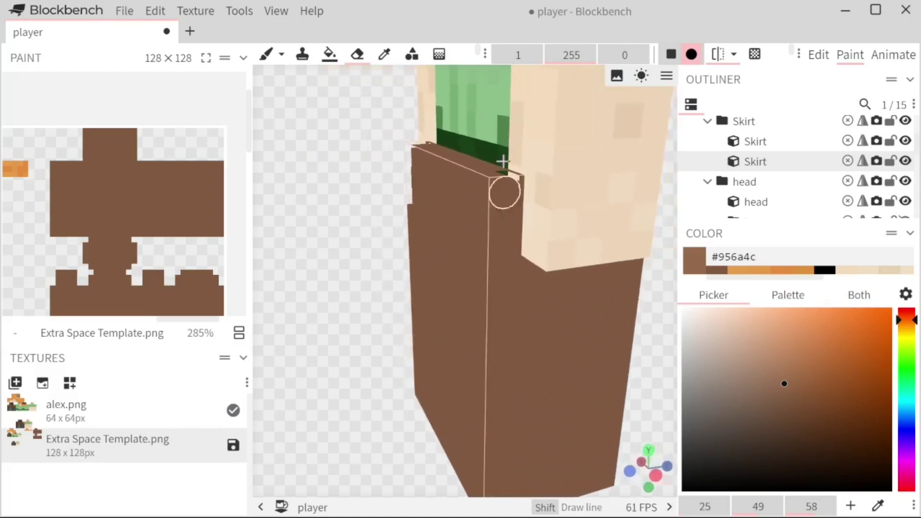
left_click_drag(308, 202, 386, 205)
left_click(386, 195)
scroll(385, 205, "down", 6)
left_click_drag(592, 383, 565, 346)
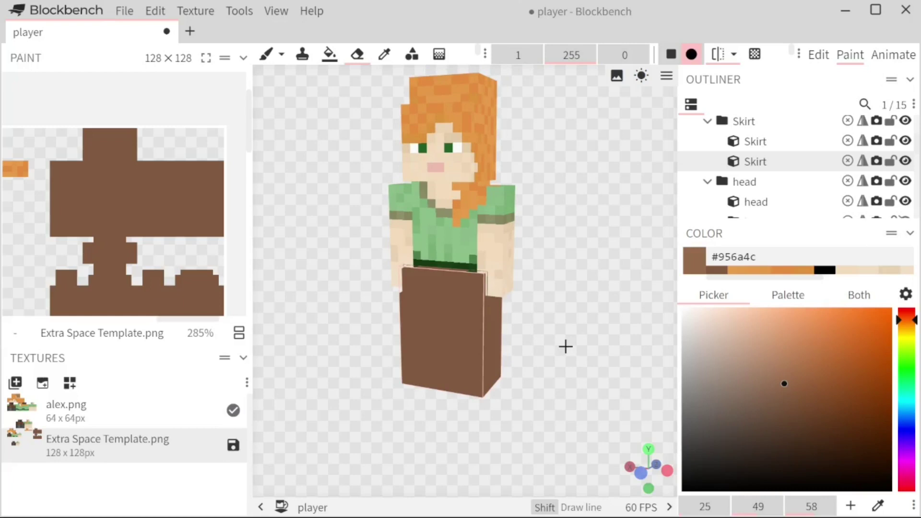
scroll(574, 331, "up", 4)
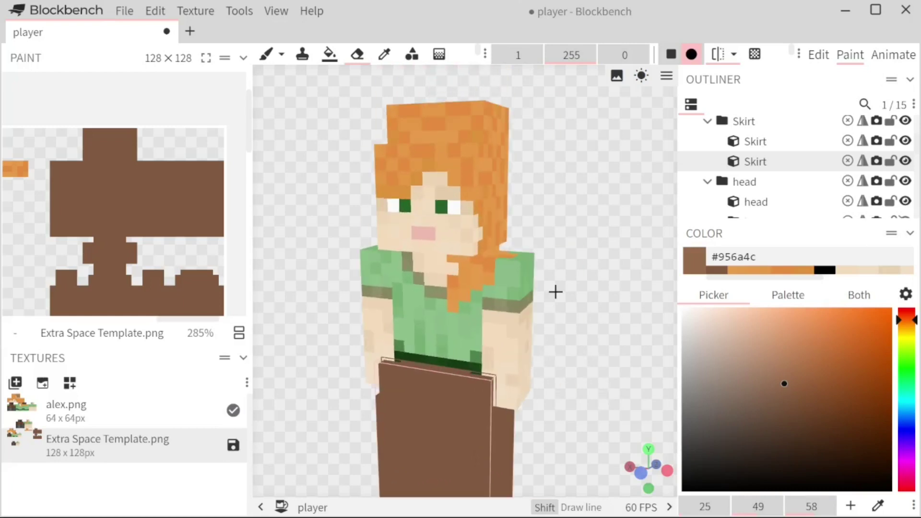
mouse_move(556, 292)
left_mouse_down()
mouse_move(578, 286)
mouse_move(562, 288)
left_mouse_up()
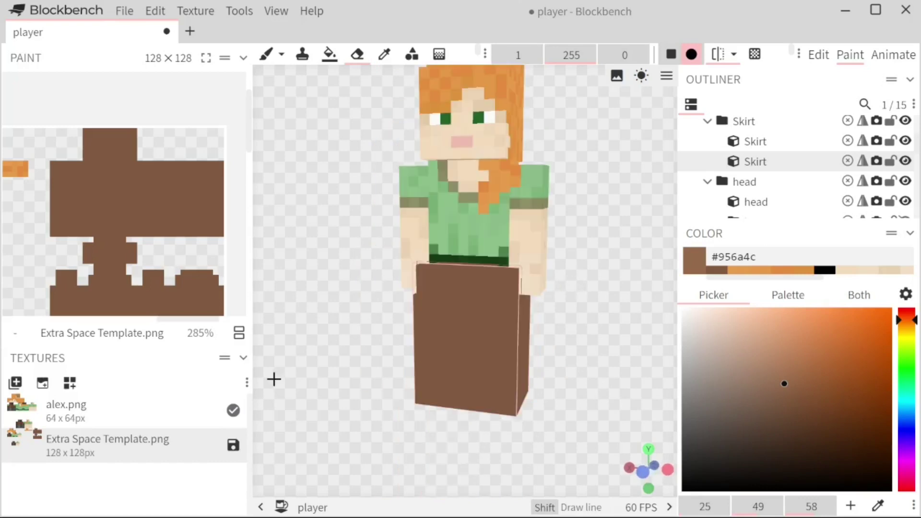
left_click_drag(311, 380, 335, 312)
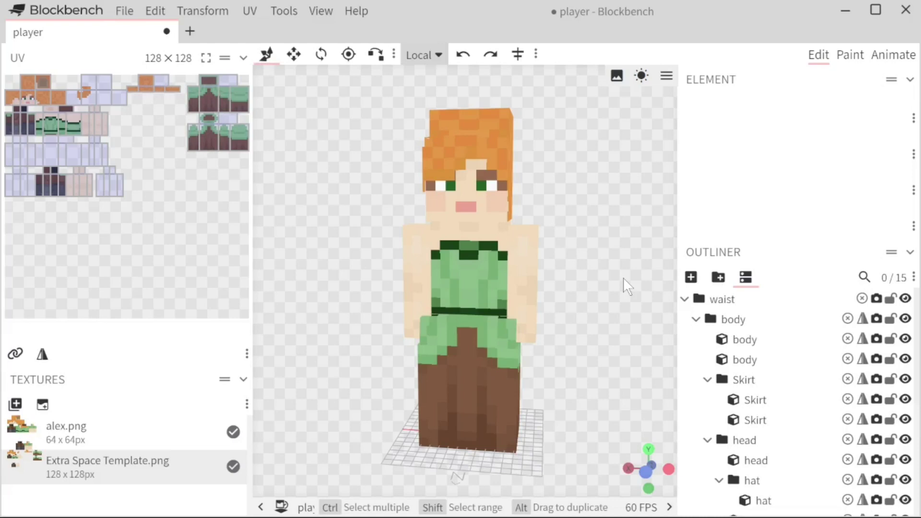
Select the left leg cube through its area in the UV layout
scroll(744, 378, "down", 3)
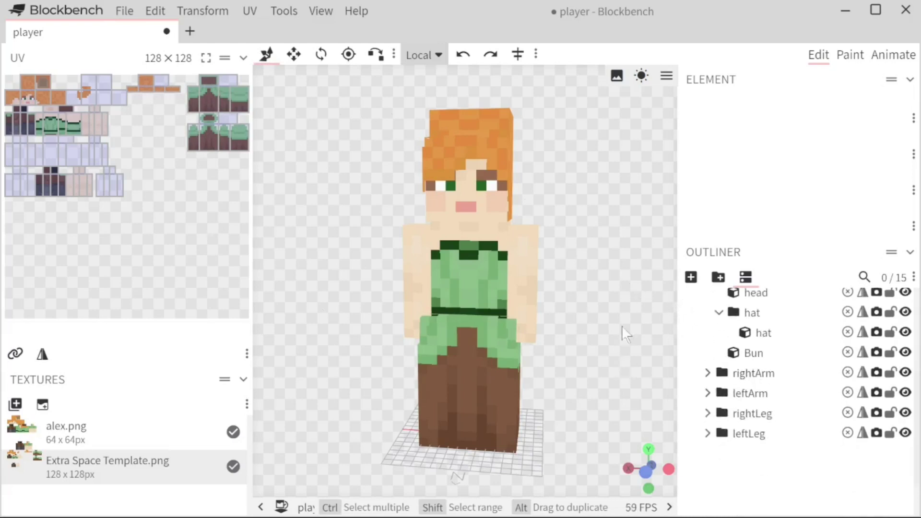
left_click_drag(621, 325, 576, 374)
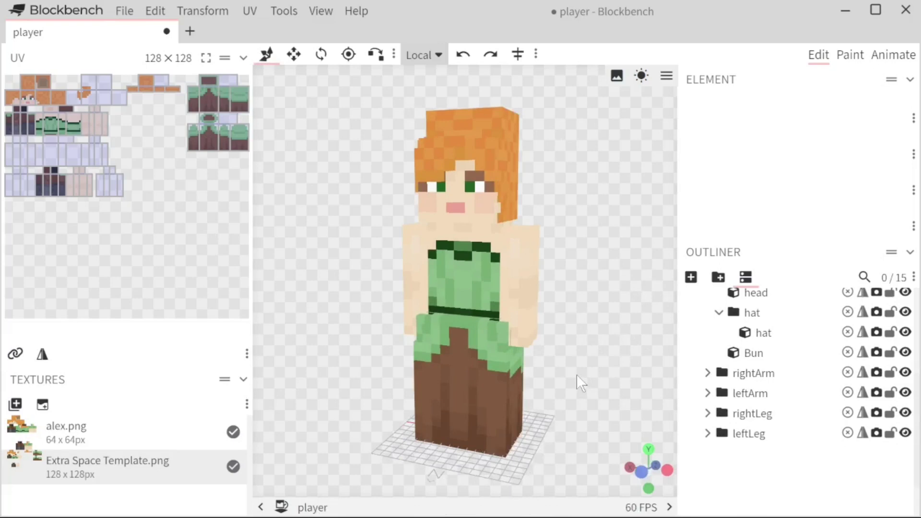
left_click(49, 180)
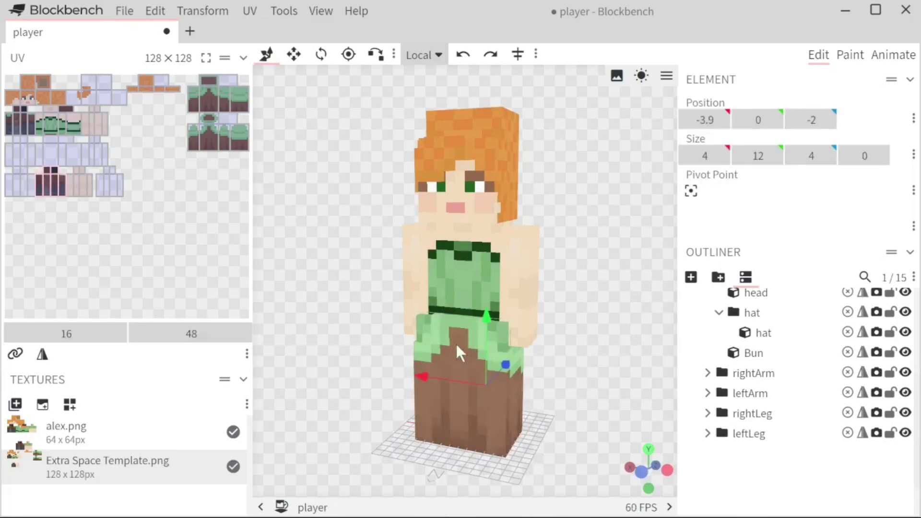
left_click_drag(537, 348, 577, 356)
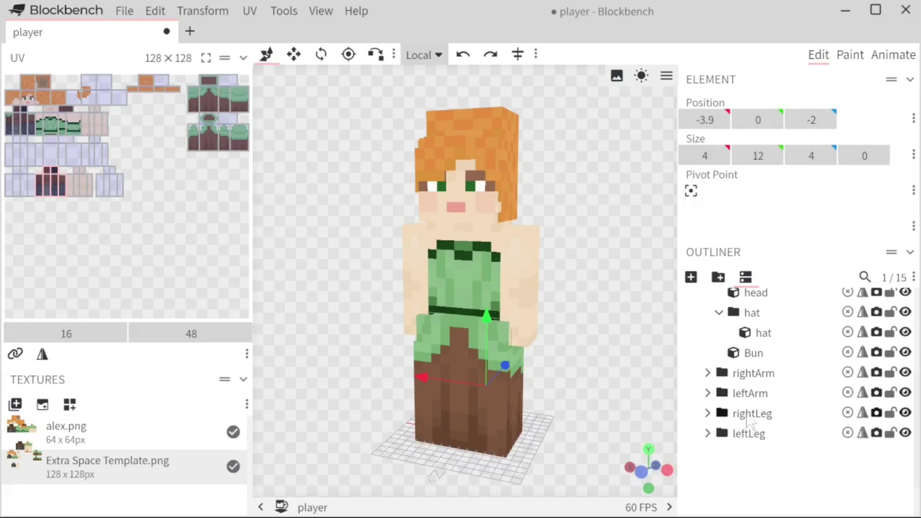
Delete both leftLeg cubes from the leftLeg group while keeping the empty group
left_click(707, 433)
scroll(729, 411, "down", 2)
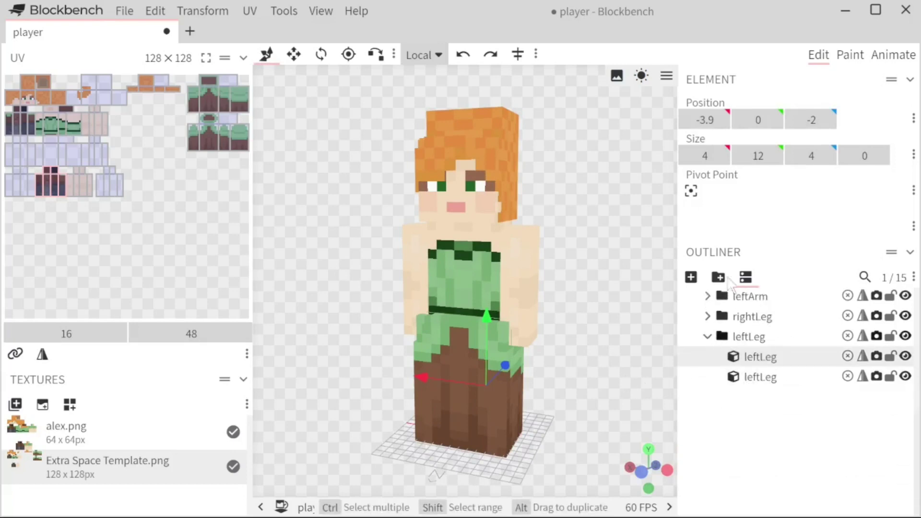
left_click(749, 336)
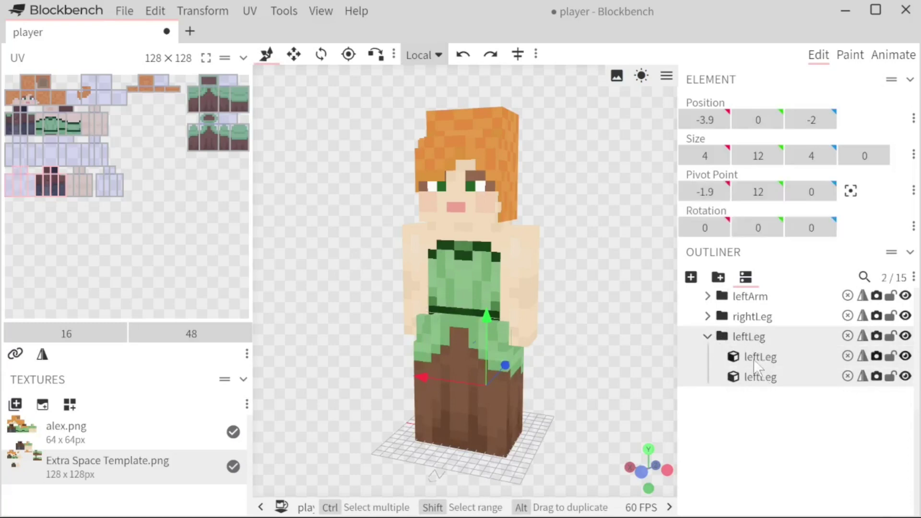
left_click(753, 358)
key("Delete")
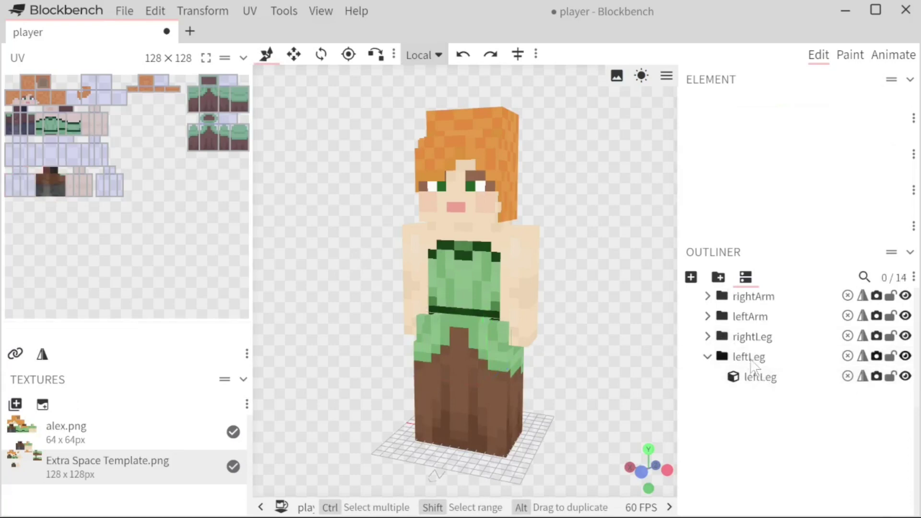
left_click(757, 376)
key("Delete")
left_click(741, 384)
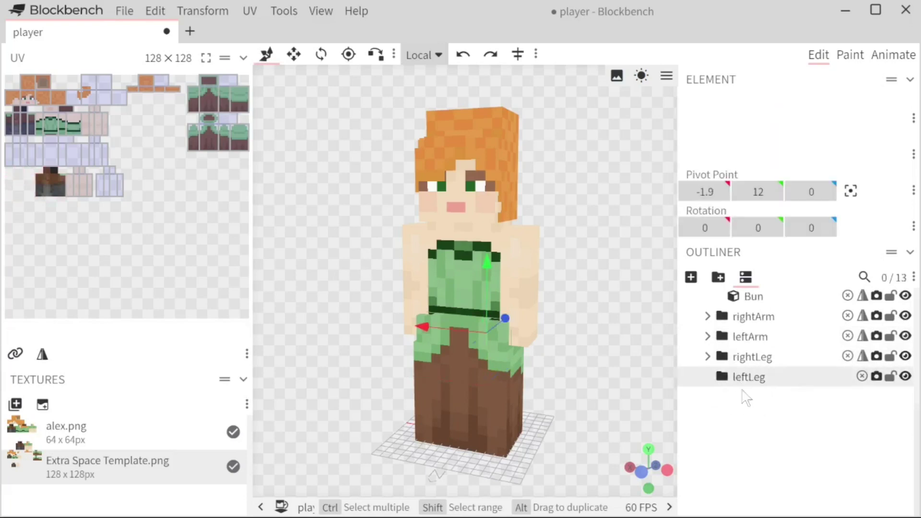
Delete both rightLeg cubes from the rightLeg group while keeping the empty group
left_click(737, 358)
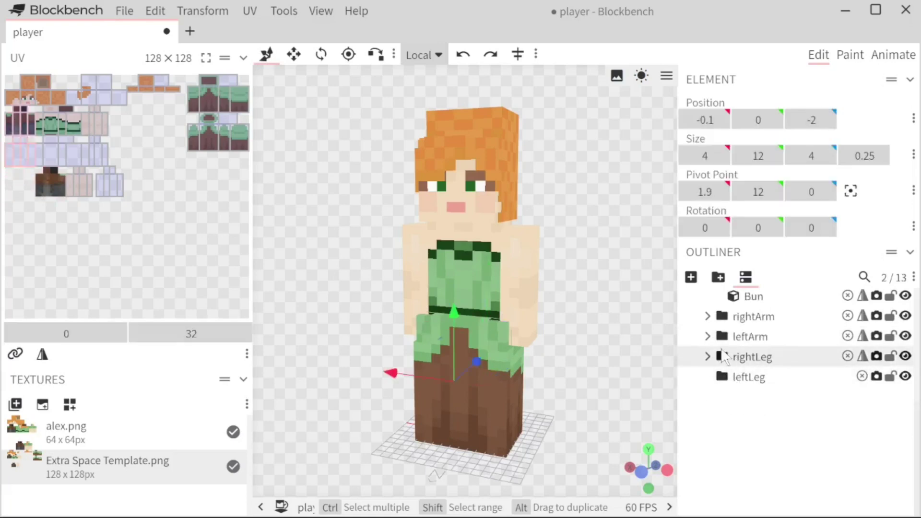
left_click(708, 355)
left_click(743, 342)
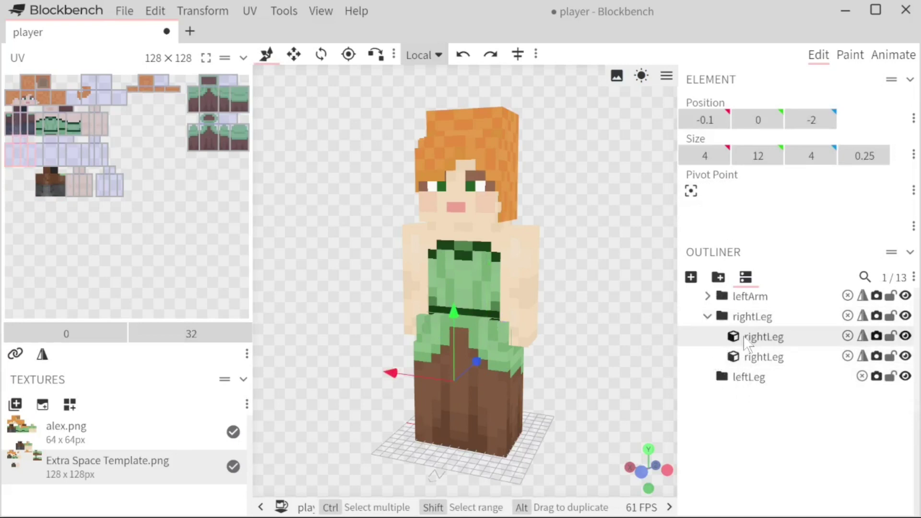
key("Delete")
left_click(746, 356)
key("Delete")
Examine the first body cube and the parts belonging to the whole body group
scroll(742, 355, "up", 4)
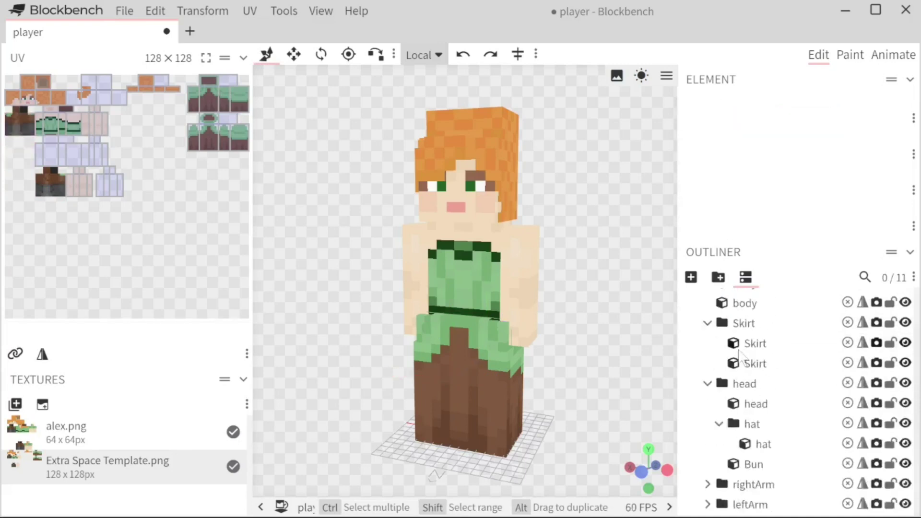
scroll(741, 355, "up", 2)
left_click(749, 345)
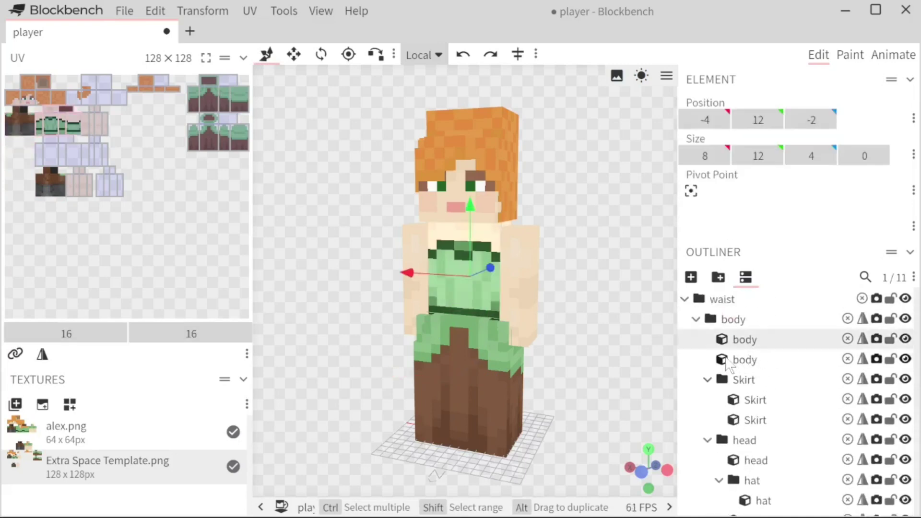
left_click(728, 326)
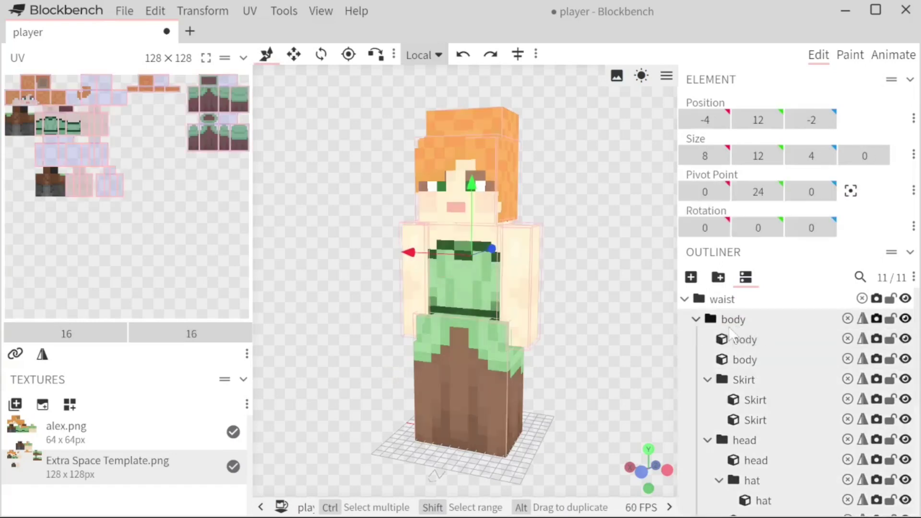
left_click(734, 338)
left_click(729, 327)
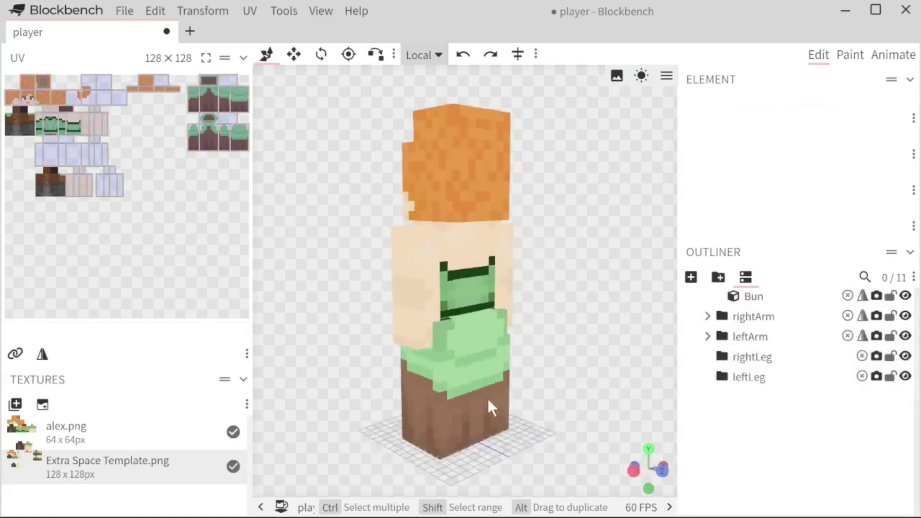
Select the leftArm group and enable UV mirroring on both the leftArm and rightArm groups
left_click_drag(487, 397, 634, 393)
left_click(708, 336)
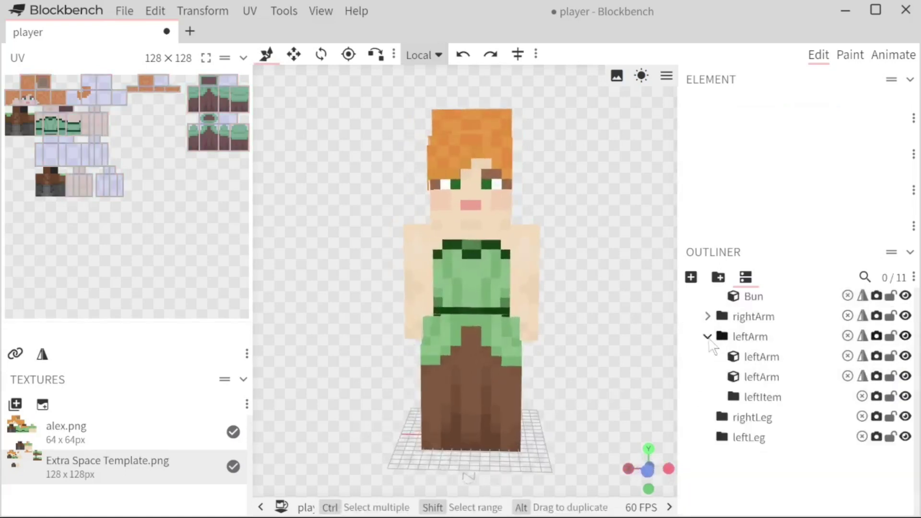
left_click(708, 336)
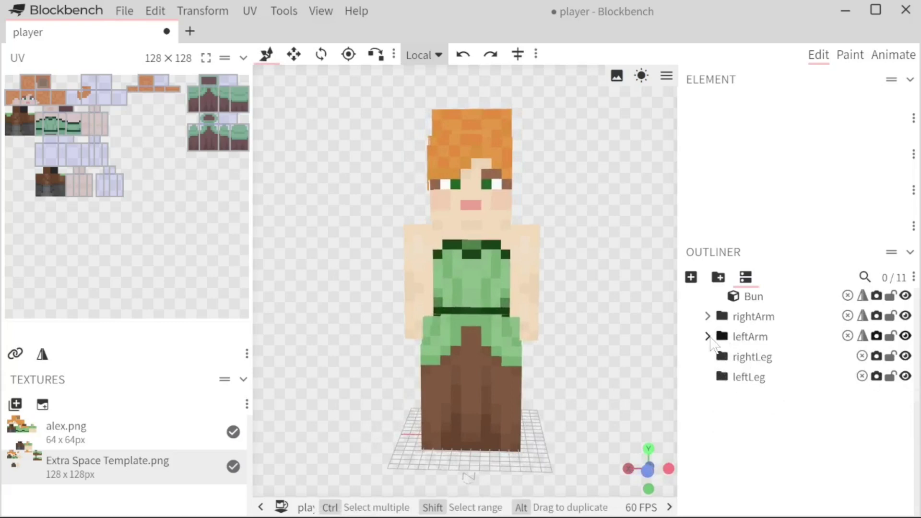
left_click(762, 339)
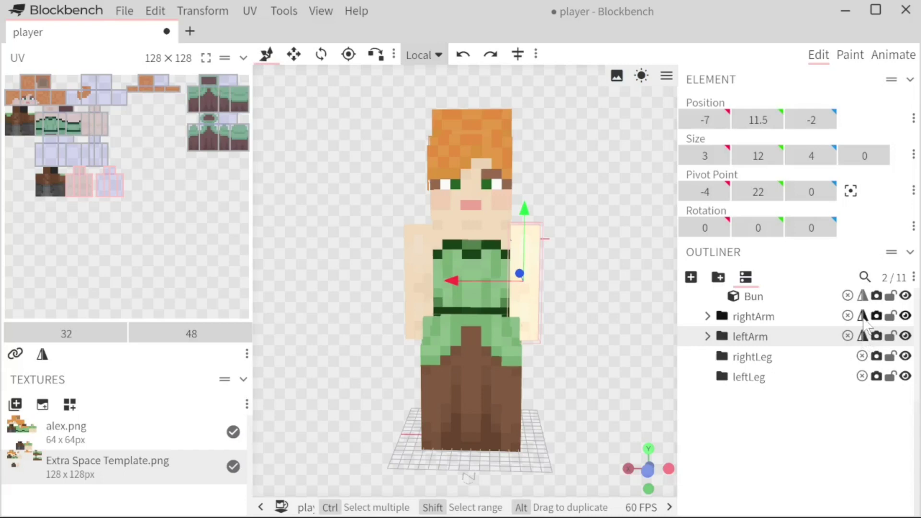
left_click(809, 448)
left_click_drag(591, 353, 202, 367)
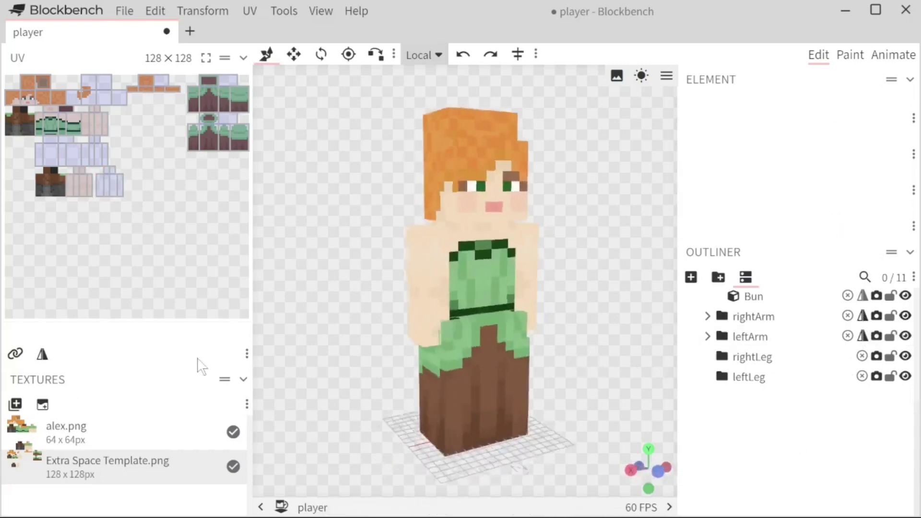
left_click_drag(552, 246, 537, 258)
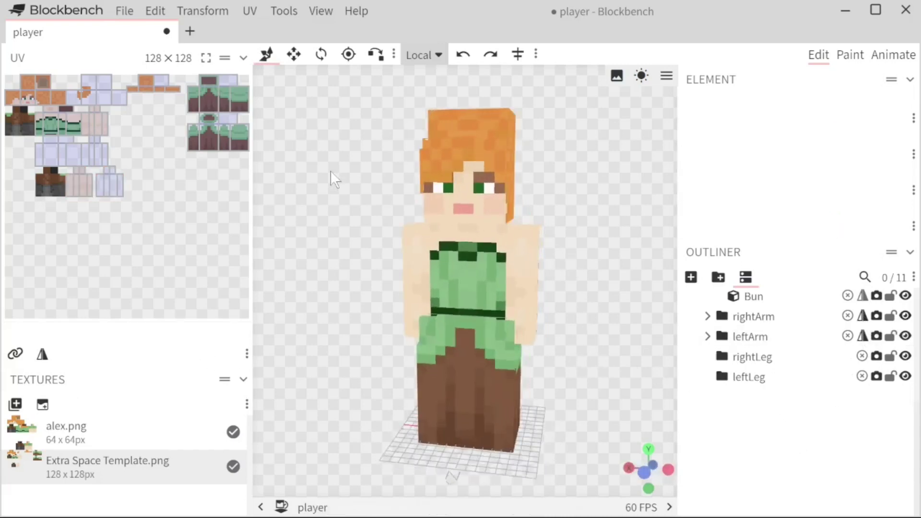
Save the player model and bring up the save option for the Extra Space Template.png texture
key("ctrl+s")
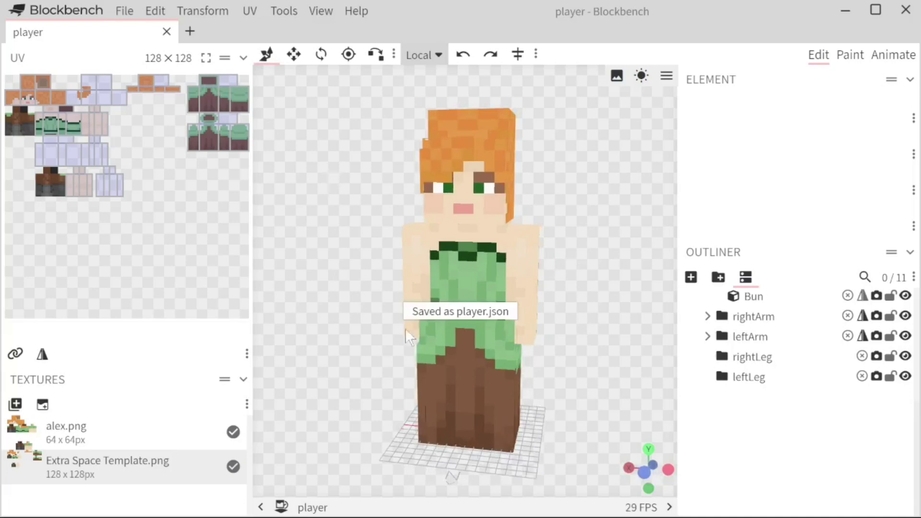
right_click(97, 462)
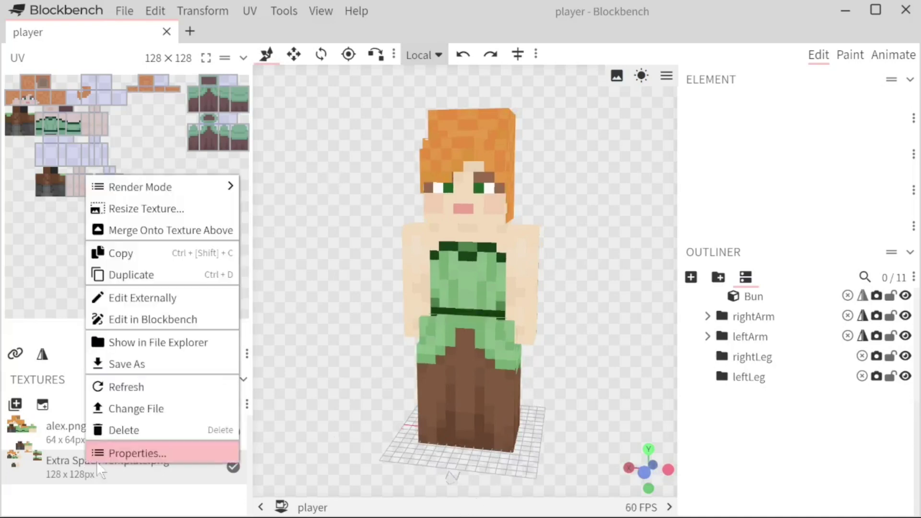
key("Up")
key("Up")
key("Up")
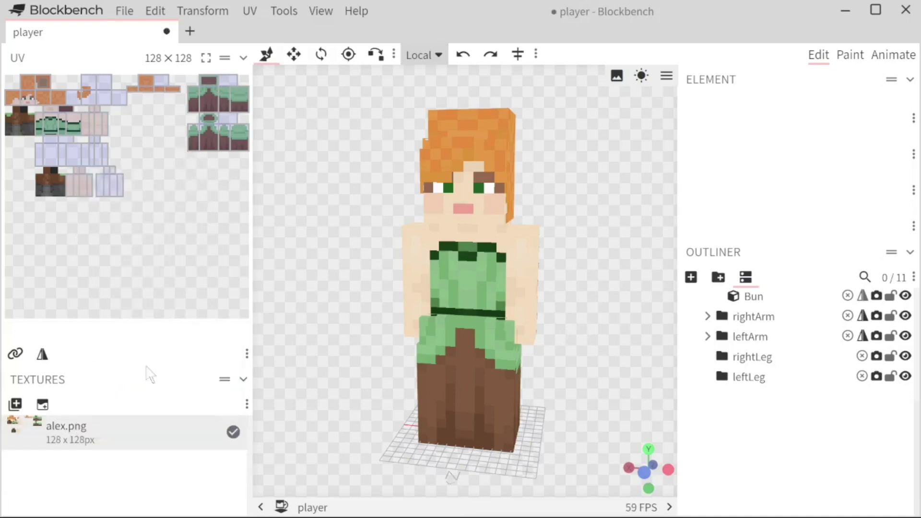
scroll(357, 368, "down", 5)
scroll(357, 369, "up", 4)
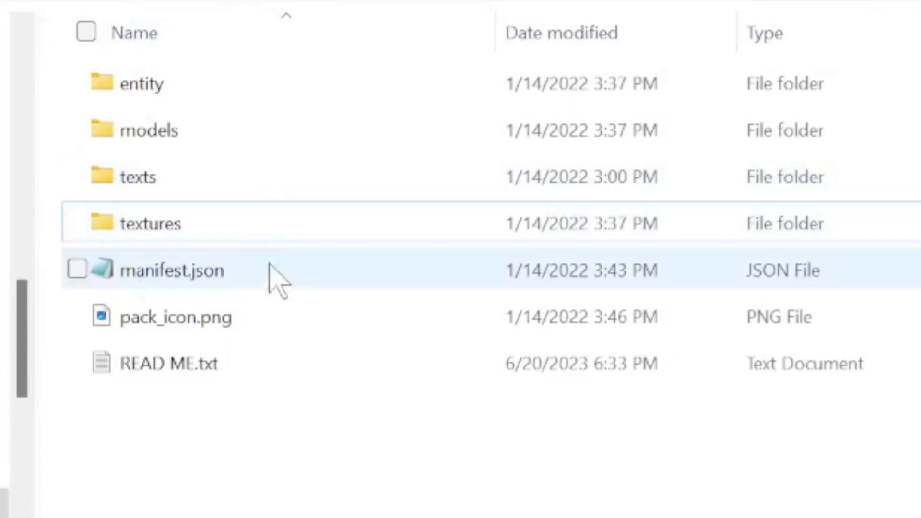
Open manifest.json and replace the header uuid with a UUID copied from the Online UUID Generator
mouse_move(283, 288)
double_click(234, 279)
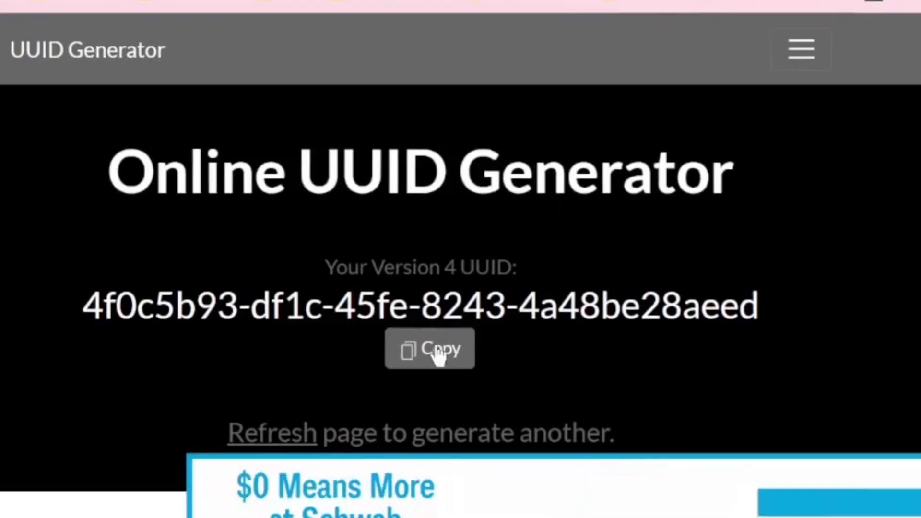
left_click(436, 352)
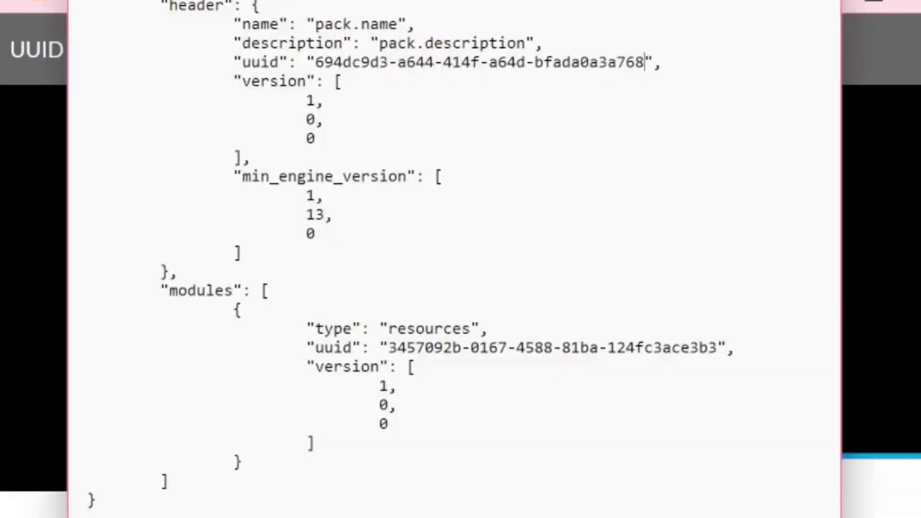
left_click_drag(645, 62, 315, 63)
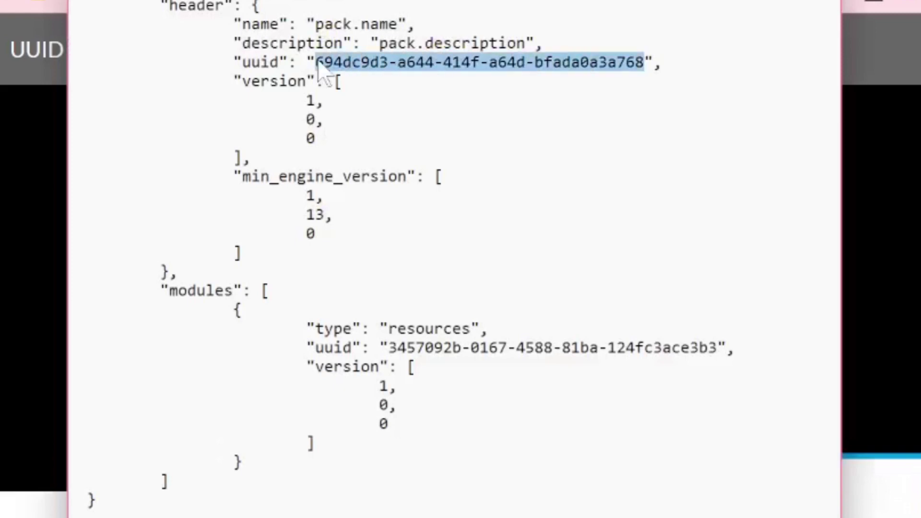
key("ctrl+v")
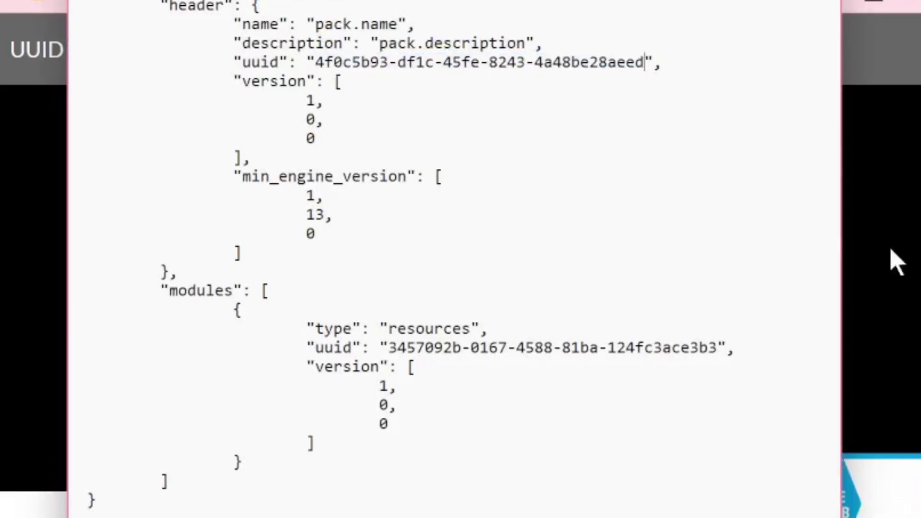
Generate another UUID on the generator page and paste it over the uuid in the manifest's modules section
left_click(890, 249)
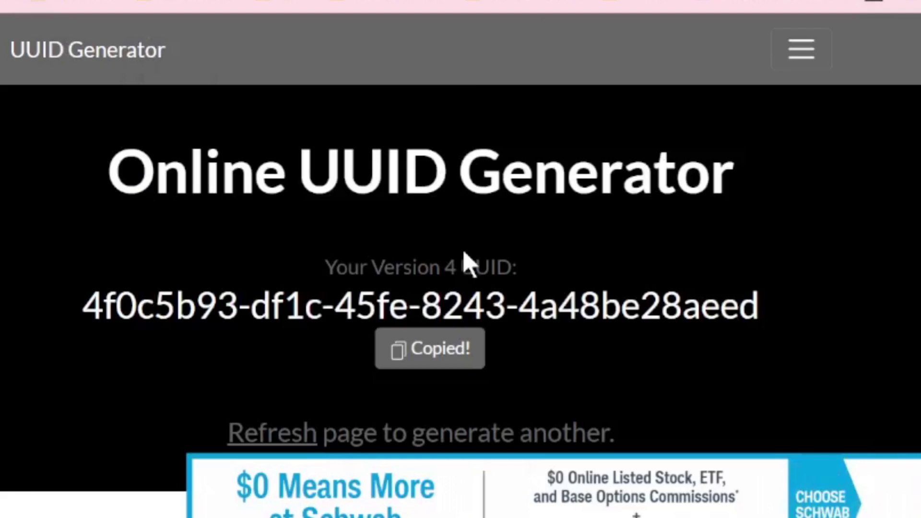
key("F5")
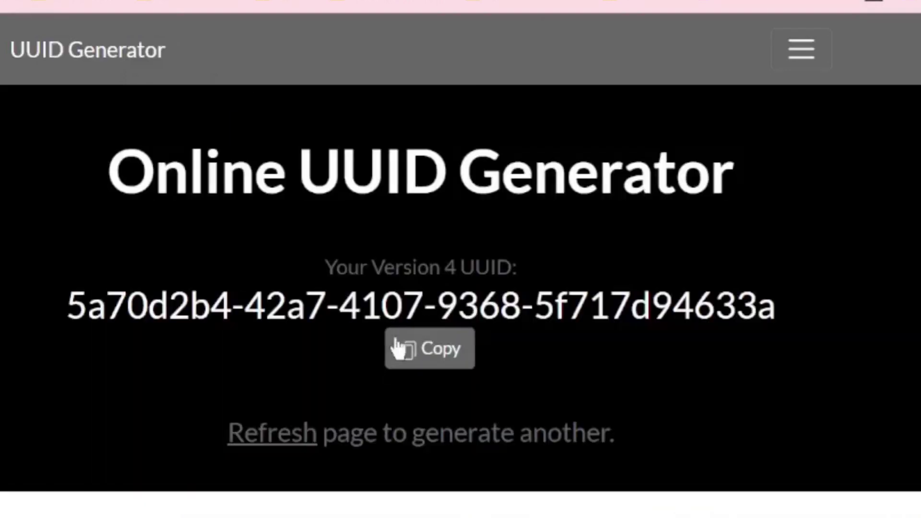
left_click(419, 365)
key("alt+Tab")
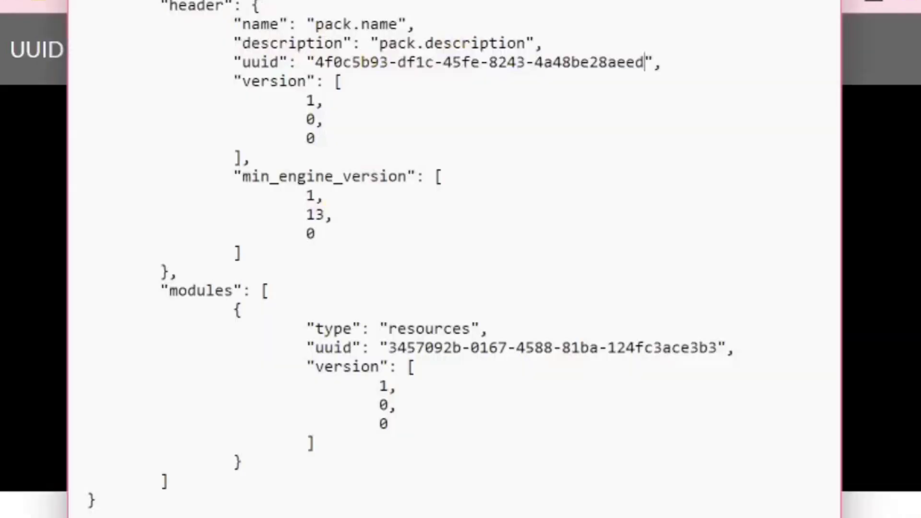
left_click_drag(718, 347, 388, 347)
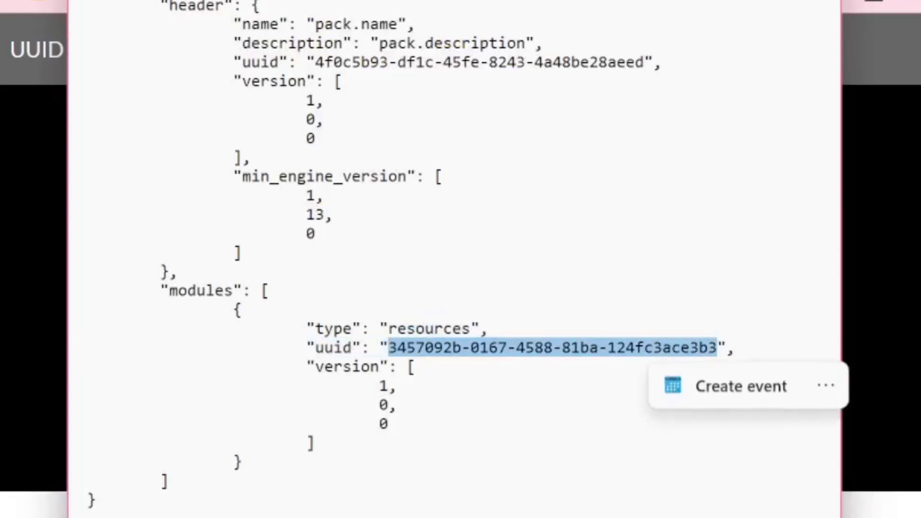
key("ctrl+v")
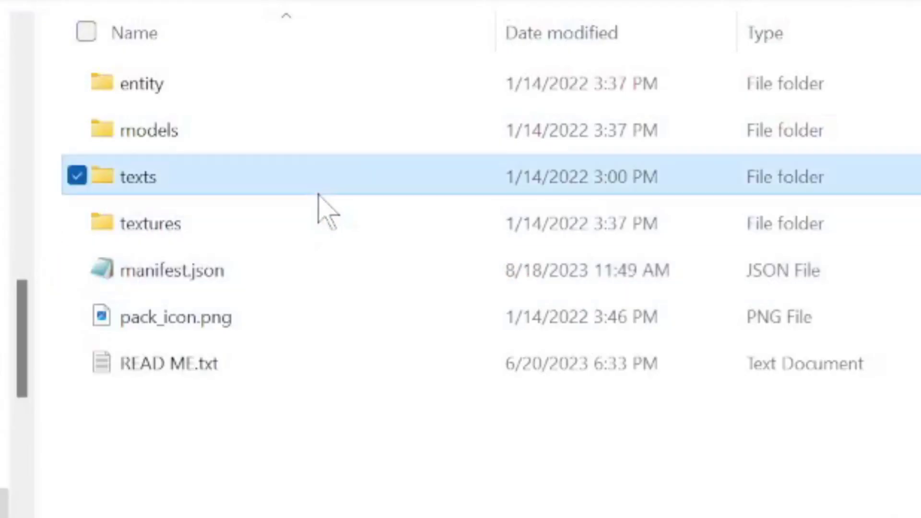
Open the texts folder and examine the pack.name and pack.description values in en_US.lang
double_click(318, 194)
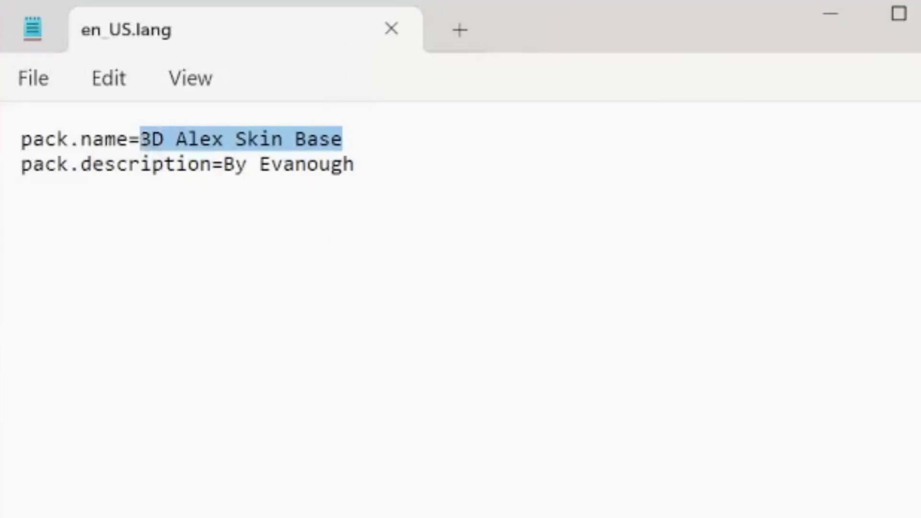
left_click_drag(354, 164, 224, 164)
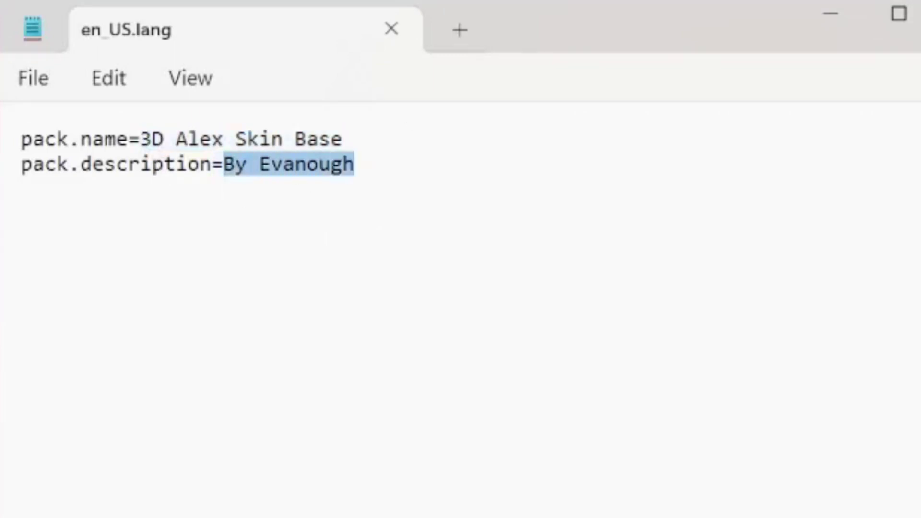
left_click(188, 164)
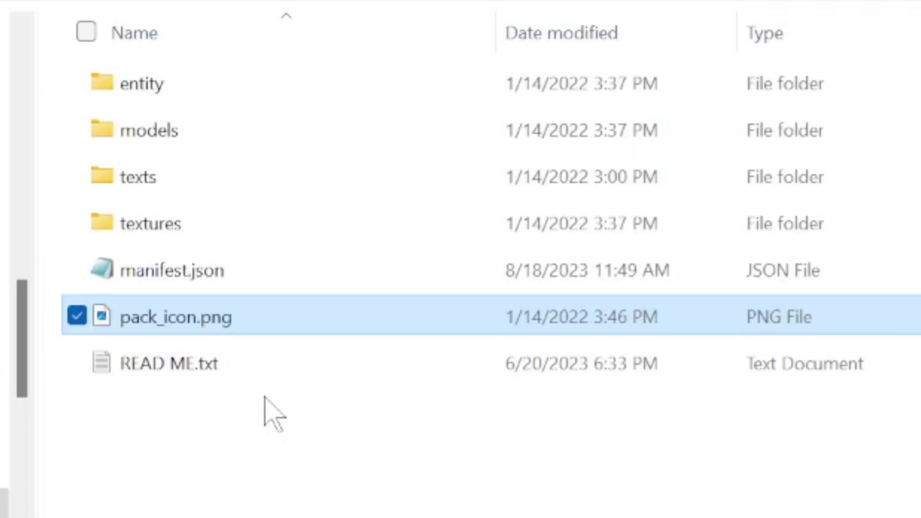
Archive all the resource pack's folders and files together as Blockbench Tutorial.zip in ZIP format
left_click(255, 453)
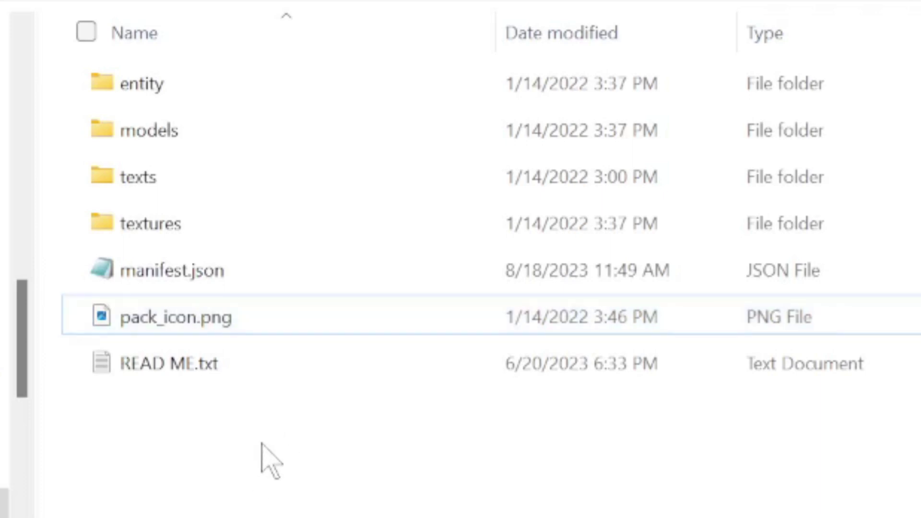
left_click_drag(150, 442, 177, 85)
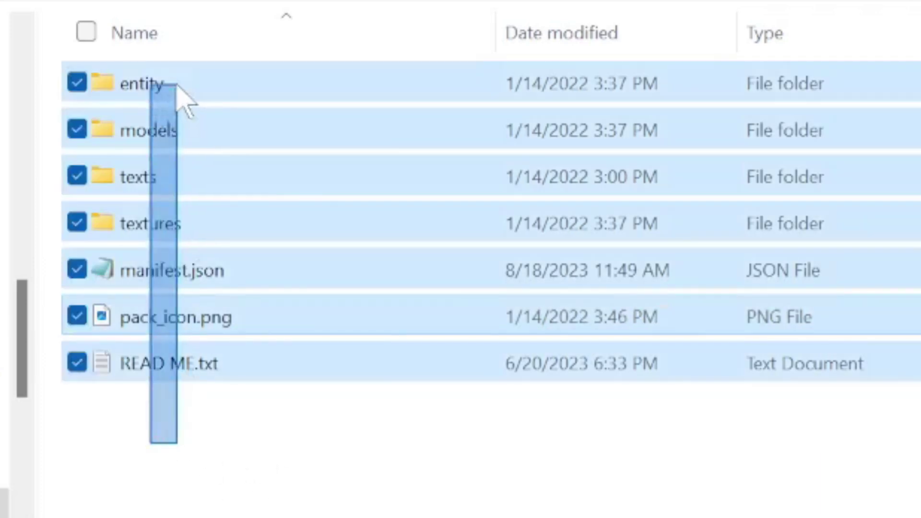
right_click_drag(176, 85, 235, 409)
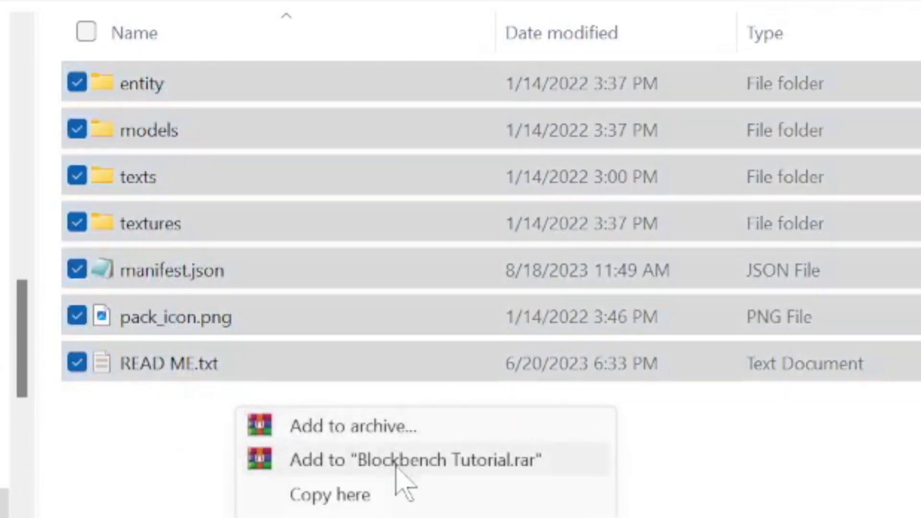
left_click(352, 426)
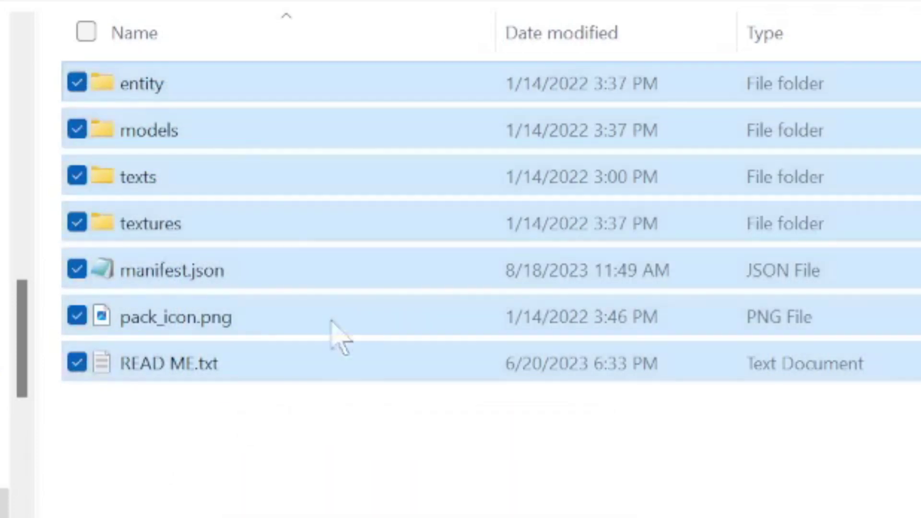
left_click(340, 246)
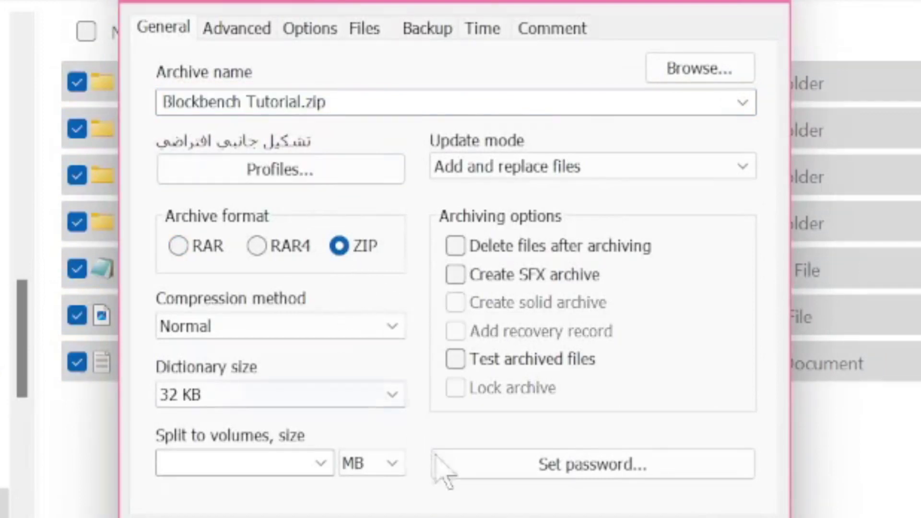
left_click(461, 516)
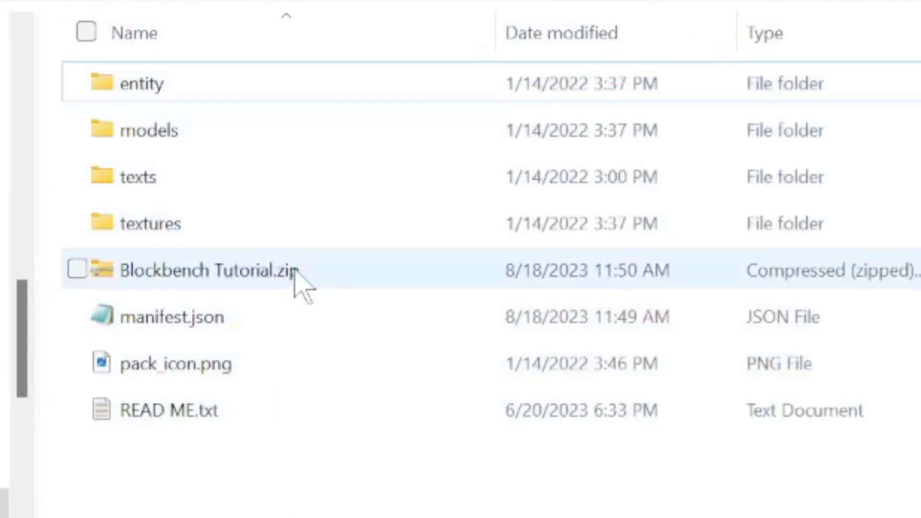
Rename the zip archive to Blockbench Tutorial.mcpack, accepting the file extension change
left_click(288, 273)
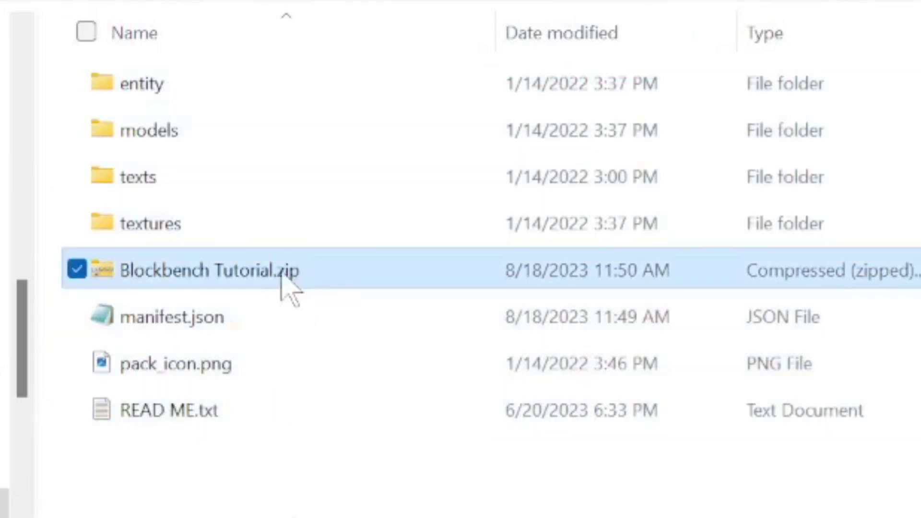
left_click(283, 274)
key("End")
key("shift+Left")
key("shift+Left")
key("shift+Left")
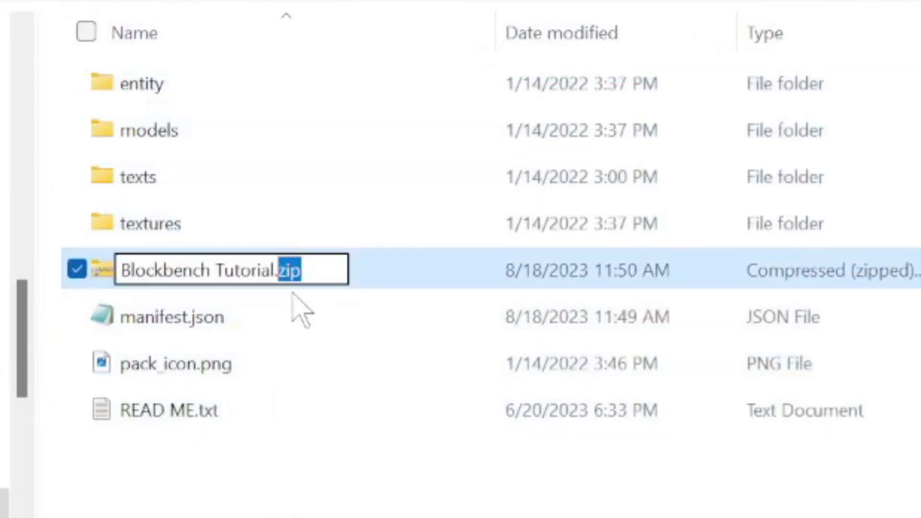
type("mcpack")
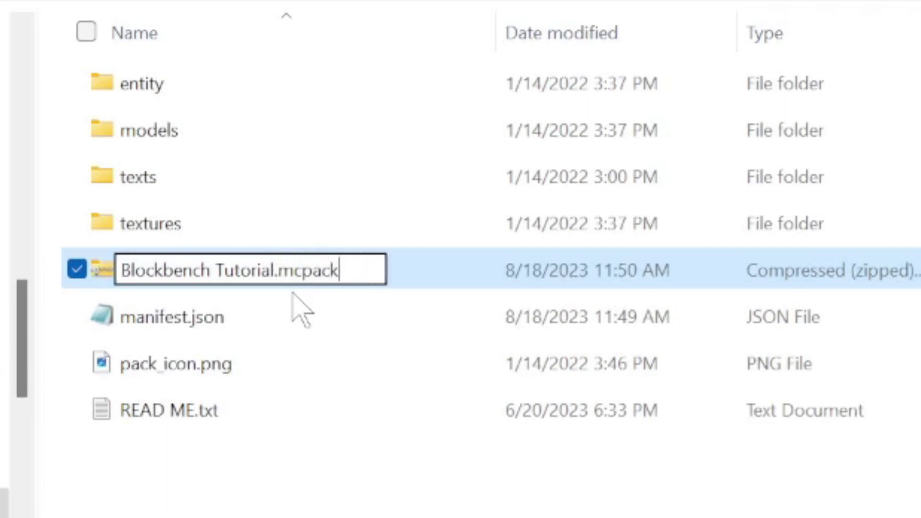
key("Return")
left_click(585, 302)
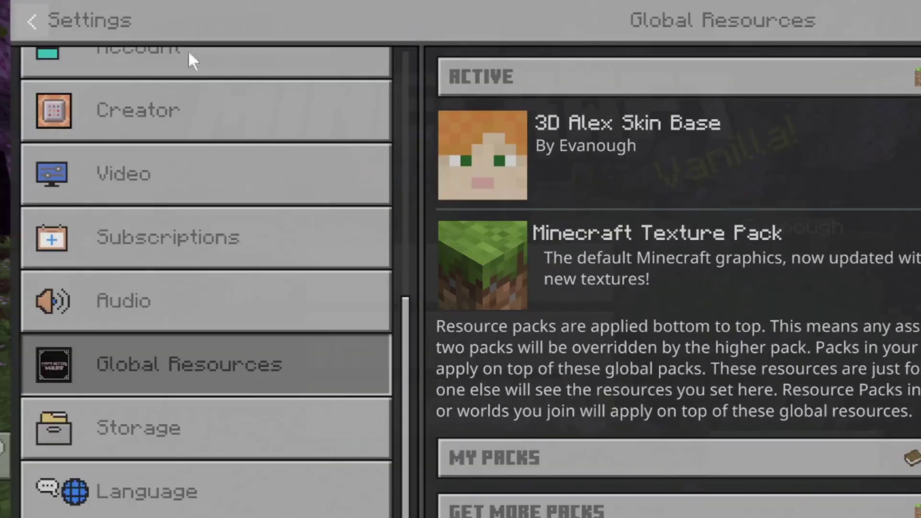
In Minecraft, leave the Global Resources settings, select the Alex character in the Dressing Room and inspect its 3D model up close
key("Escape")
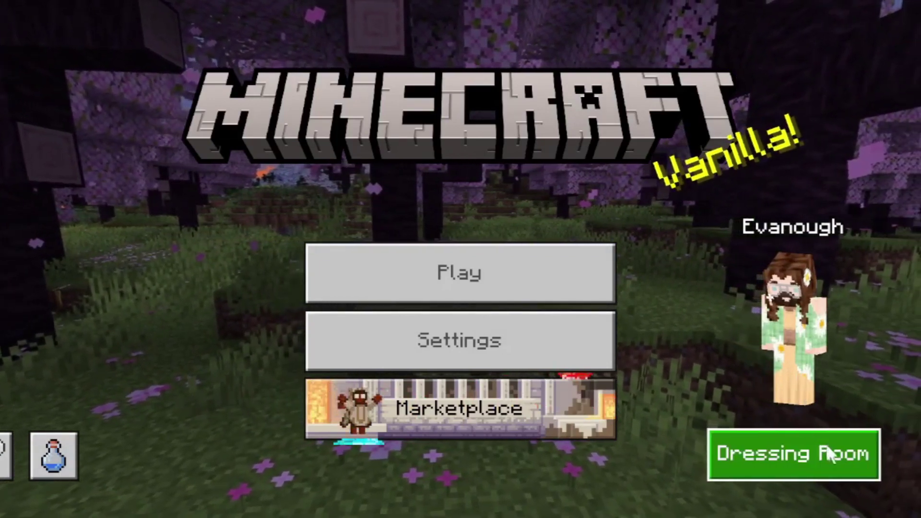
left_click(827, 453)
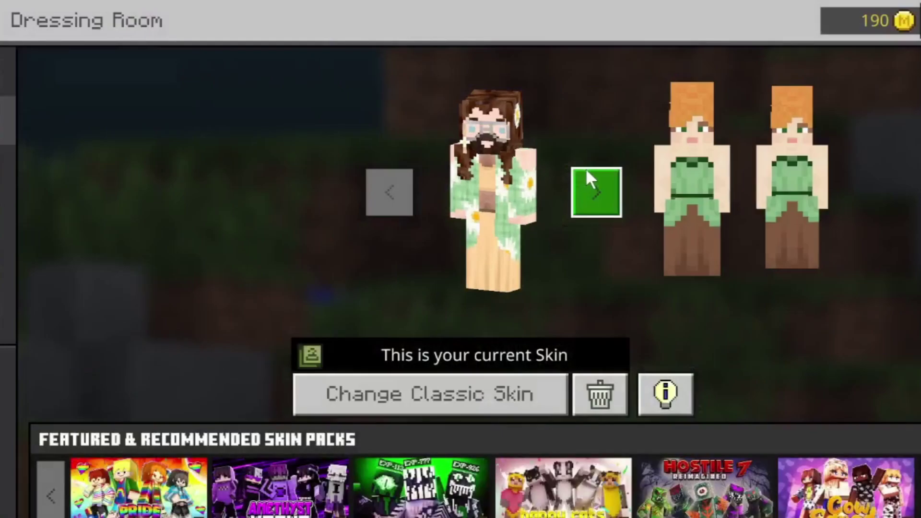
left_click(592, 191)
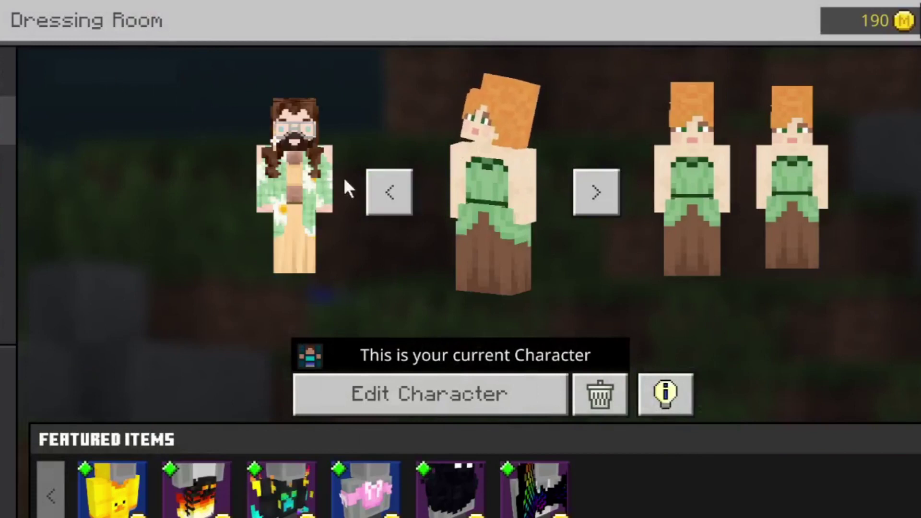
left_click(545, 114)
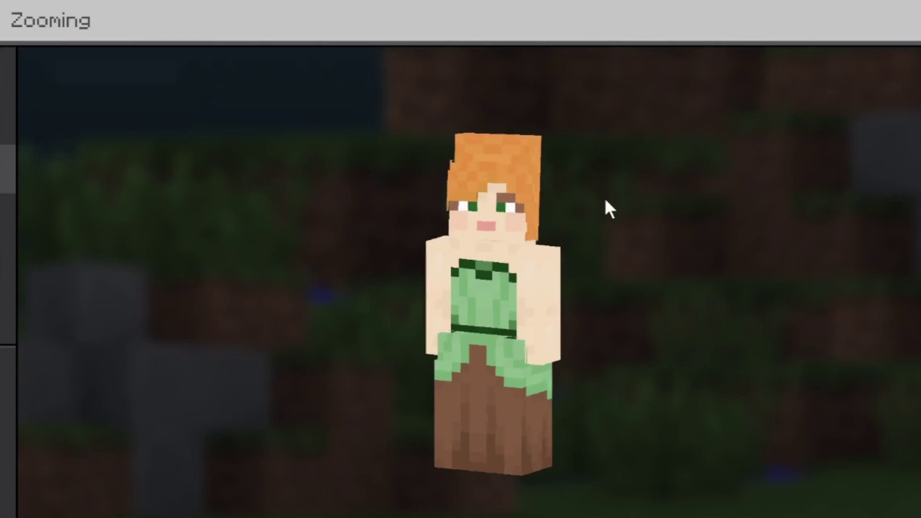
left_click_drag(605, 201, 543, 199)
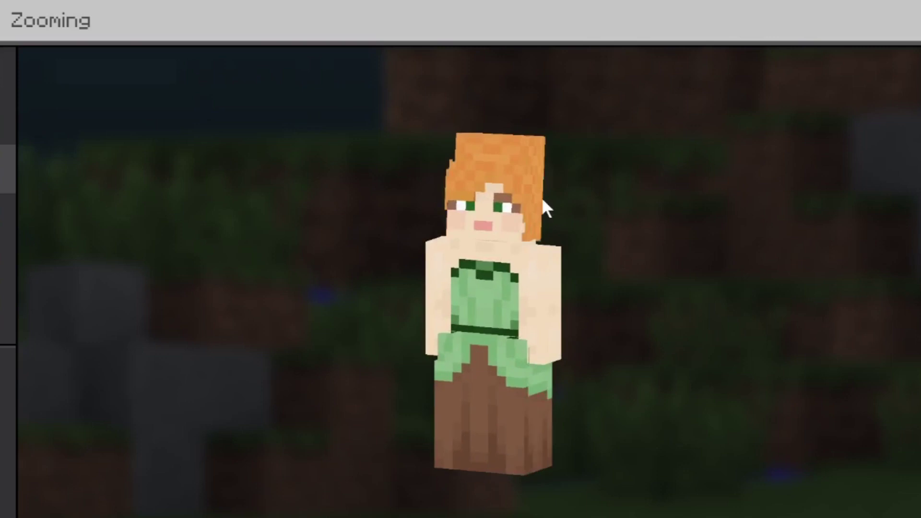